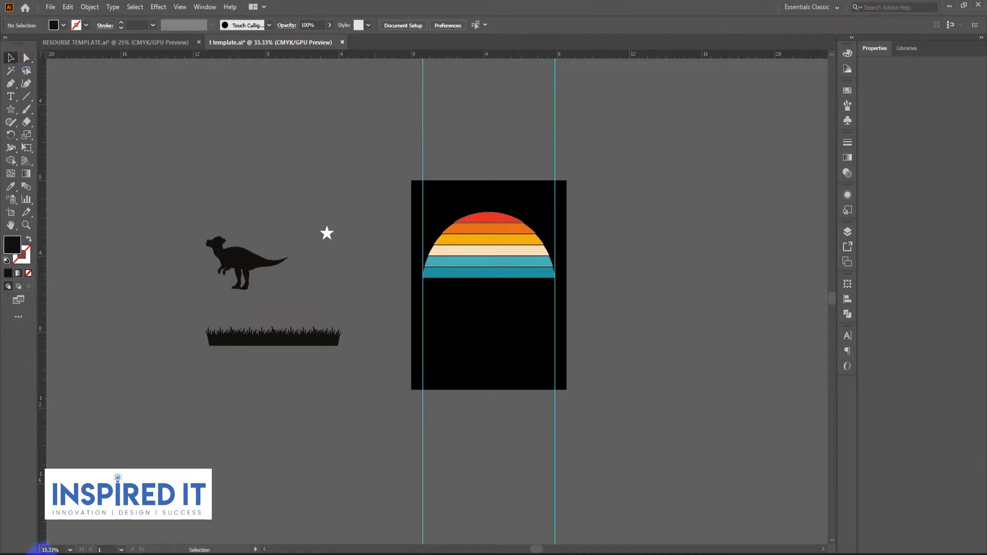
# Step: Move the dinosaur silhouette onto the black artboard below the sunset and reflect it across the vertical axis
pyautogui.scroll(-2, 508, 408)
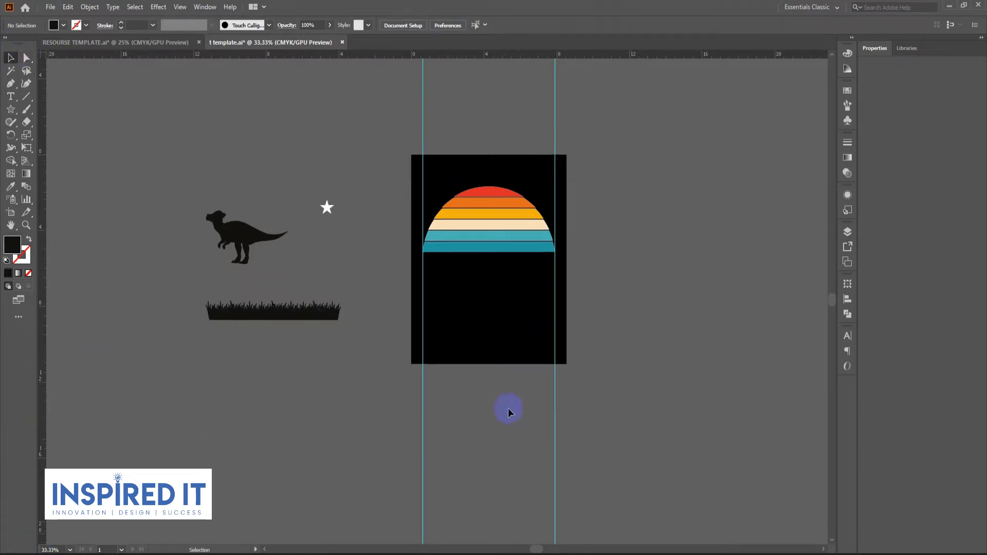
pyautogui.scroll(3, 474, 411)
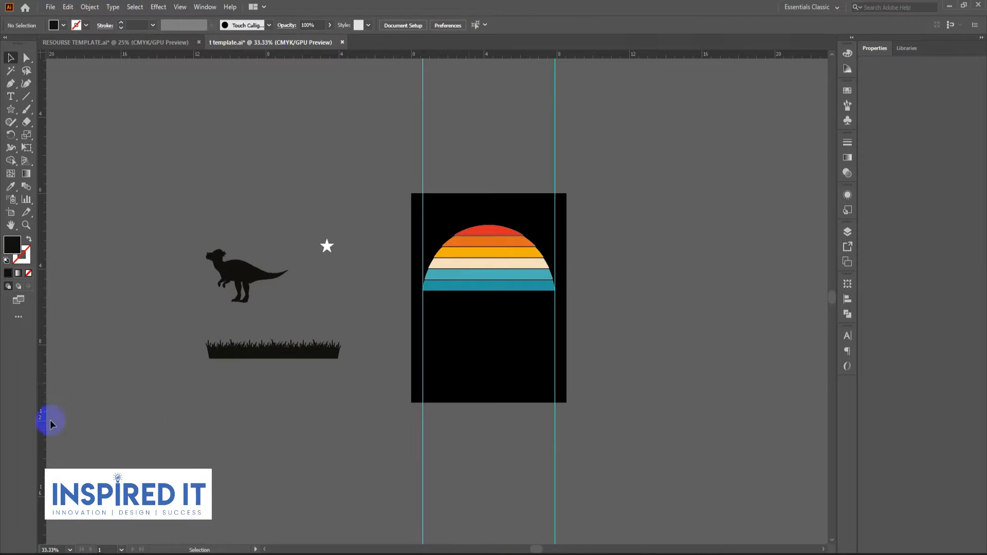
pyautogui.moveTo(252, 276); pyautogui.dragTo(515, 323)
pyautogui.rightClick(514, 324)
pyautogui.moveTo(607, 249)
pyautogui.click(690, 288)
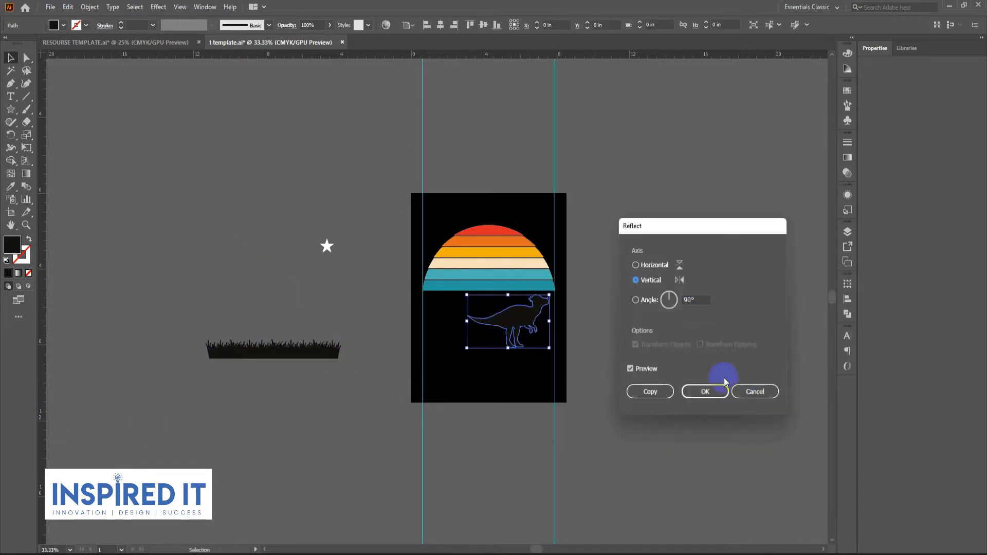
pyautogui.click(704, 392)
# Step: Recolor the dinosaur with the artboard's black and position it in front of the sunset, standing on its bottom edge
pyautogui.press('i')
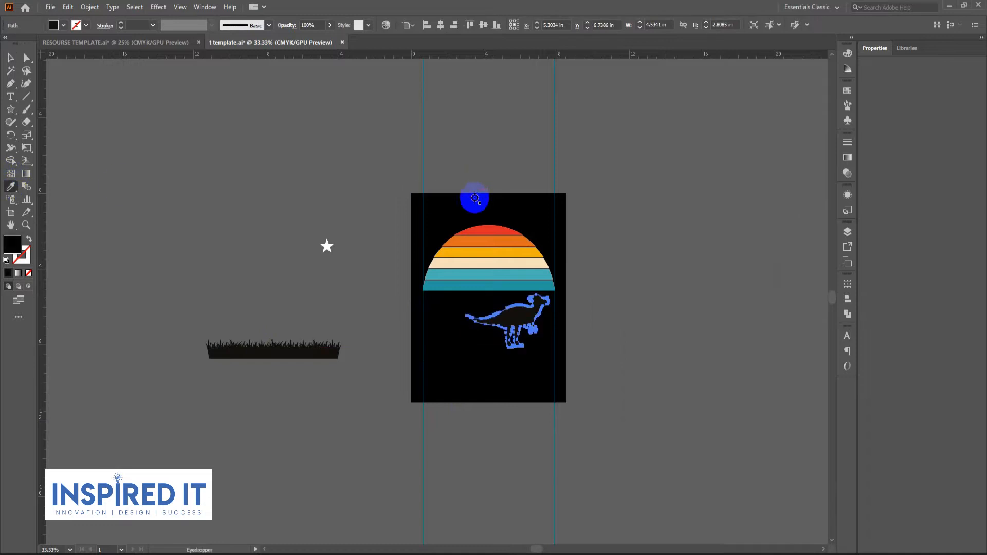
pyautogui.press('v')
pyautogui.moveTo(522, 301); pyautogui.dragTo(500, 263)
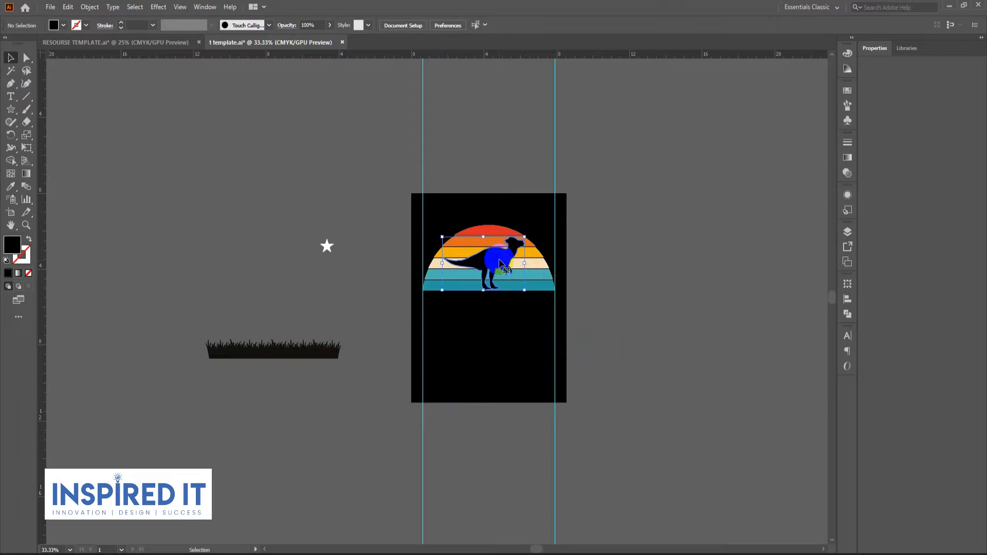
pyautogui.click(599, 266)
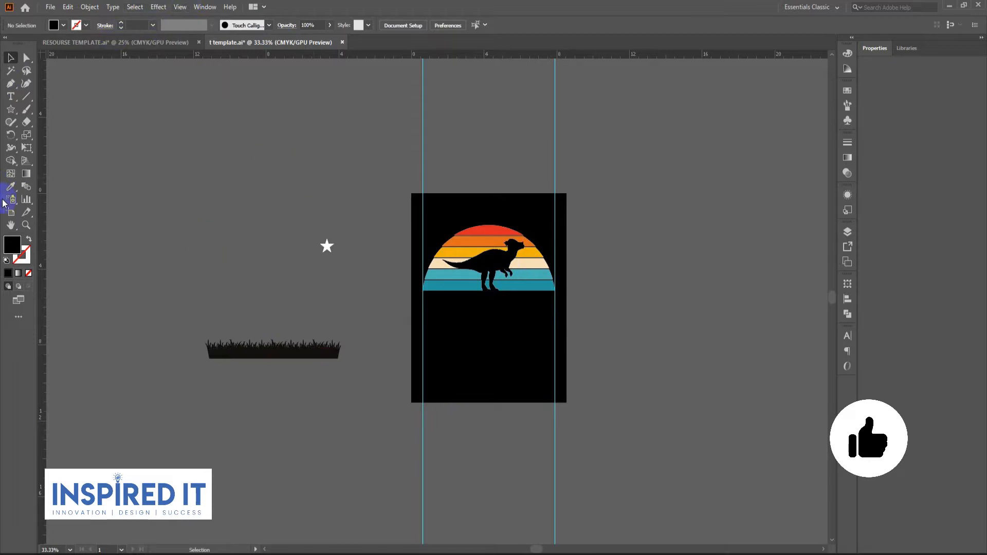
pyautogui.hotkey('ctrl', '=')
pyautogui.hotkey('ctrl', '=')
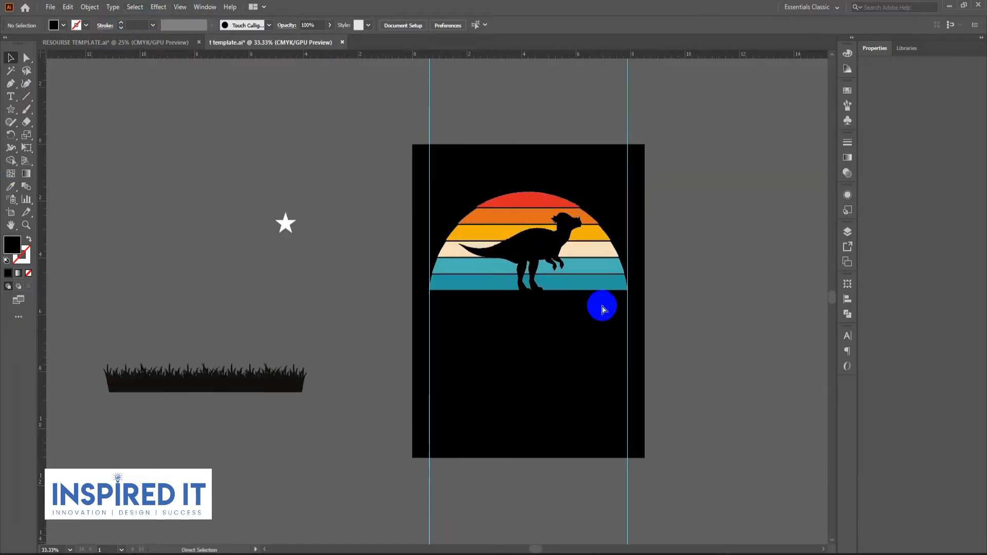
pyautogui.hotkey('ctrl', '-')
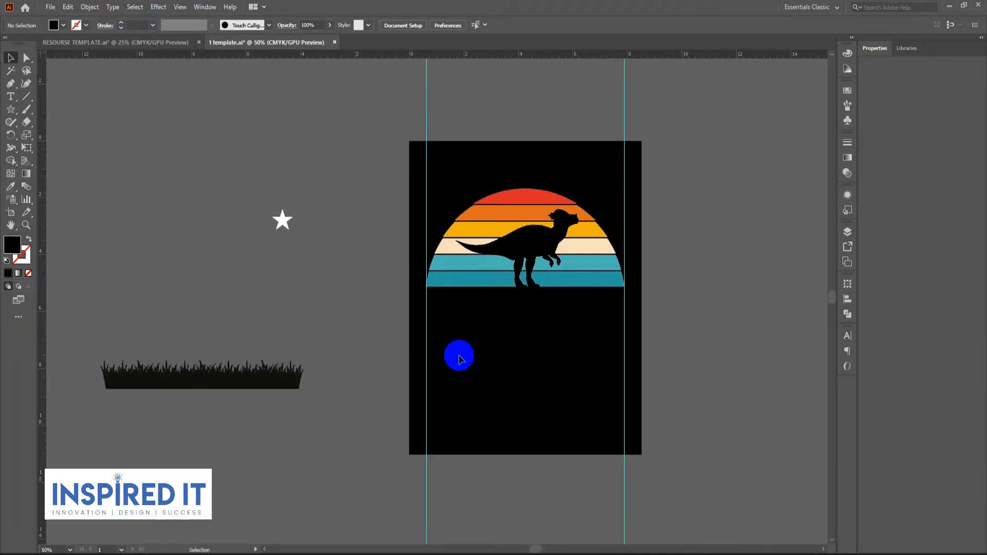
pyautogui.moveTo(605, 434); pyautogui.dragTo(640, 407)
pyautogui.scroll(2, 573, 261)
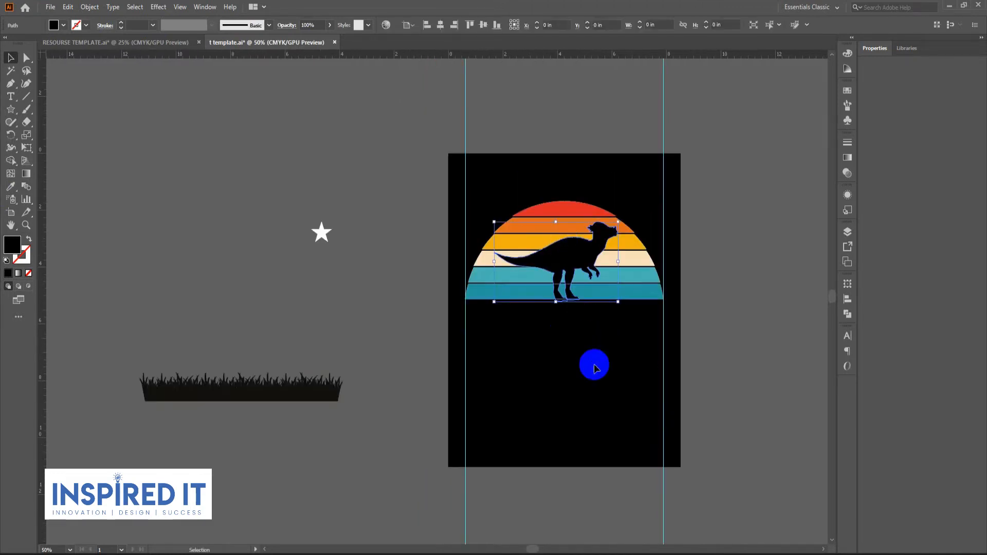
pyautogui.click(568, 287)
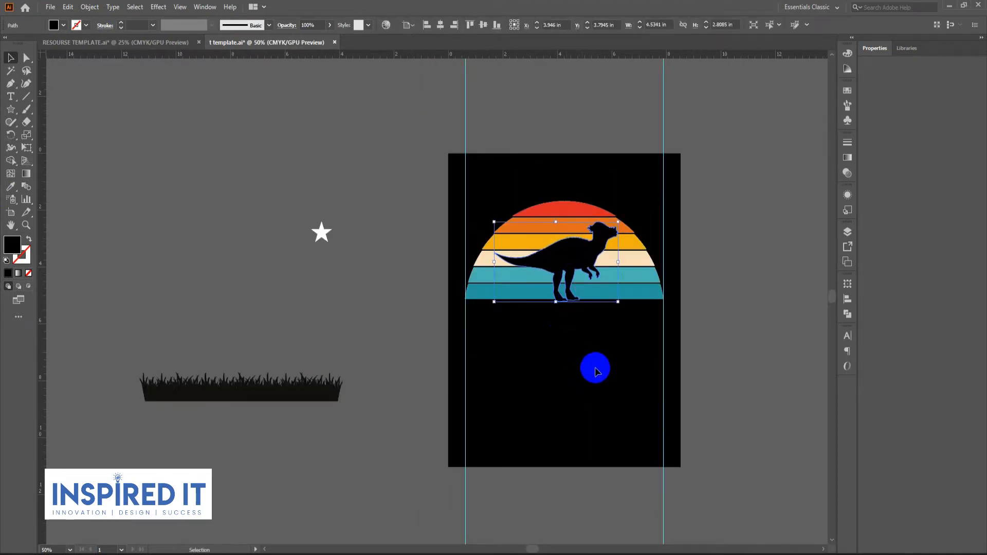
pyautogui.click(612, 395)
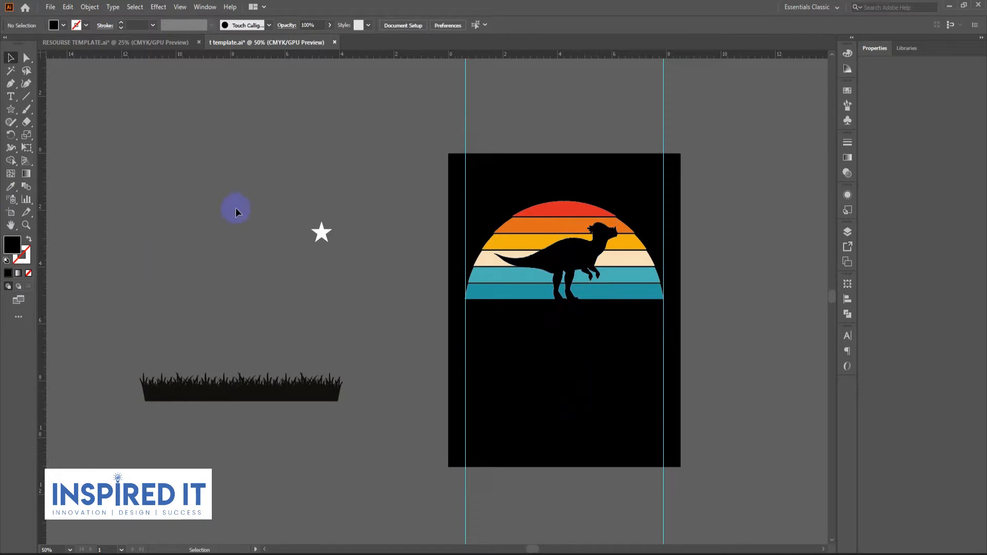
# Step: Move the grass strip over the sunset's bottom edge and match its fill to the artboard's black
pyautogui.moveTo(282, 398); pyautogui.dragTo(608, 317)
pyautogui.click(609, 360)
pyautogui.click(606, 306)
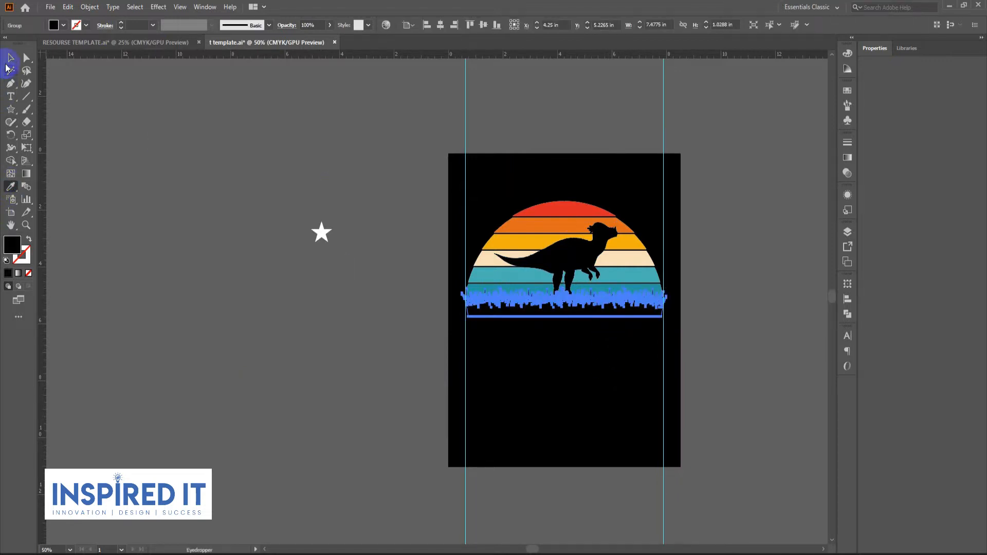
pyautogui.click(351, 468)
# Step: Switch to Notepad, copy the line "DON'T MESS WITH" and minimize the note
pyautogui.hscroll(3, 560, 491)
pyautogui.hotkey('ctrl', '-')
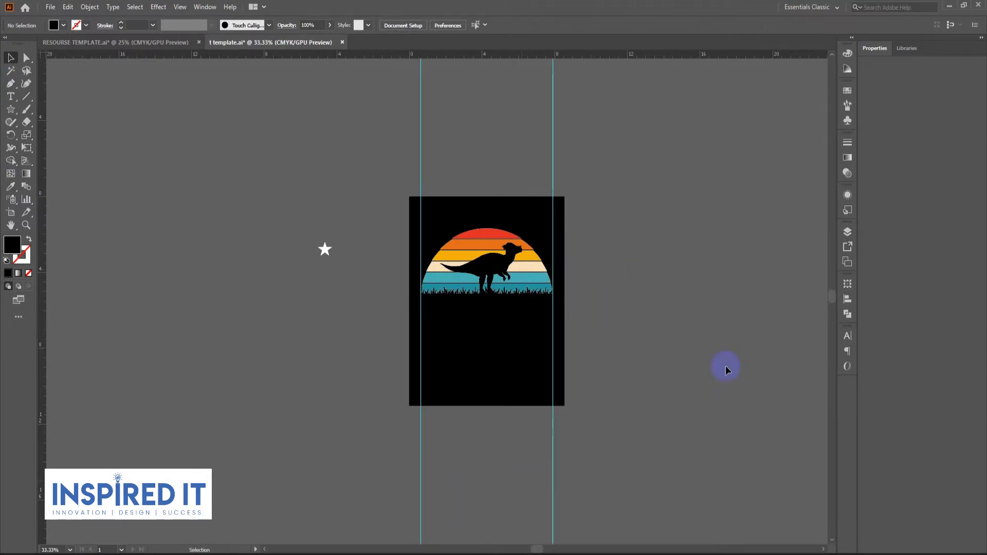
pyautogui.click(566, 540)
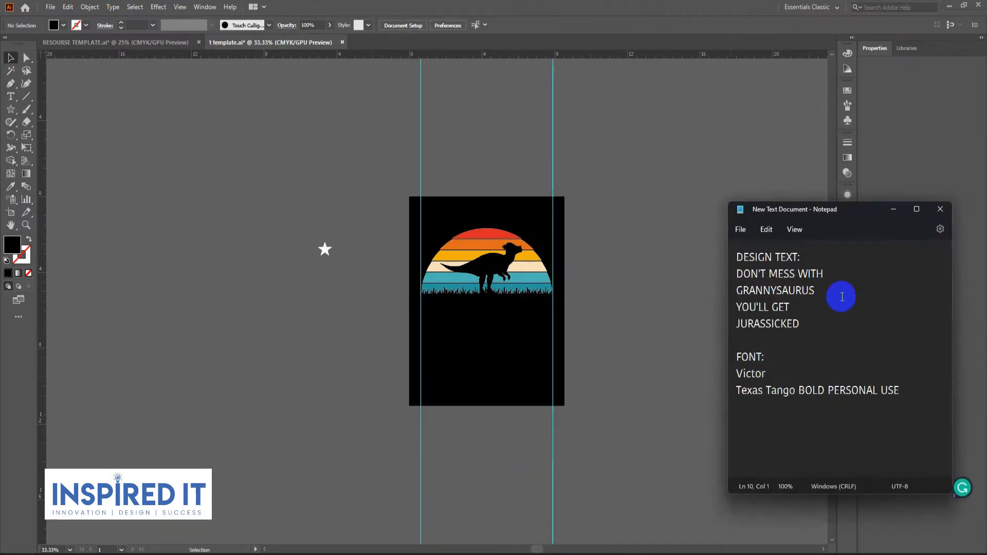
pyautogui.moveTo(826, 270); pyautogui.dragTo(757, 271)
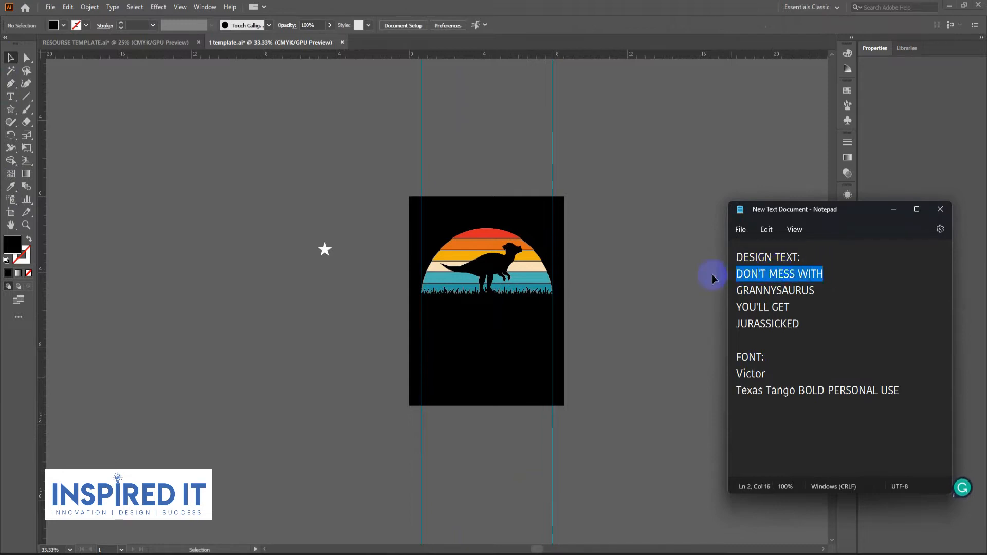
pyautogui.rightClick(804, 278)
pyautogui.click(832, 303)
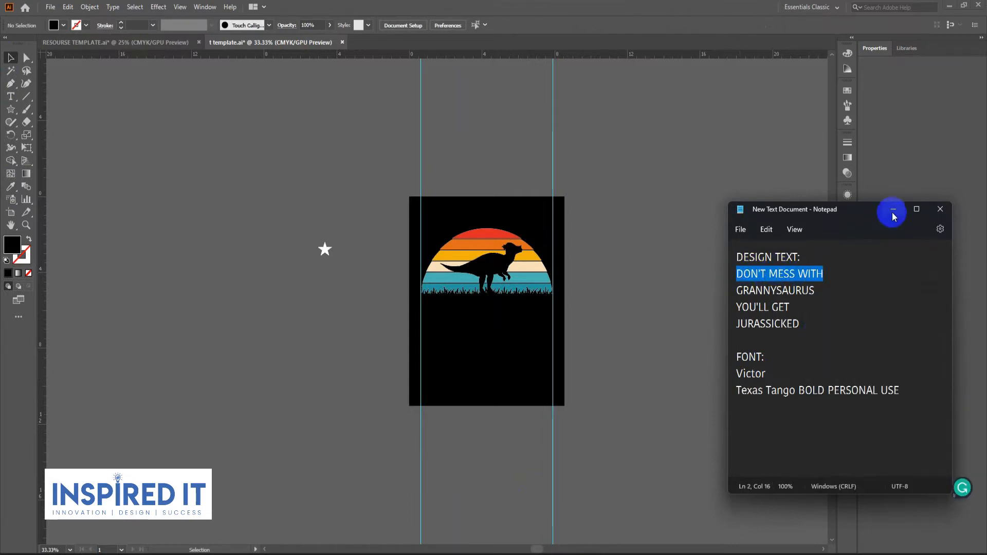
pyautogui.click(893, 209)
# Step: Add a placeholder text object outside the artboard, above the star, and enlarge it to about 112 pt
pyautogui.click(10, 97)
pyautogui.press('Escape')
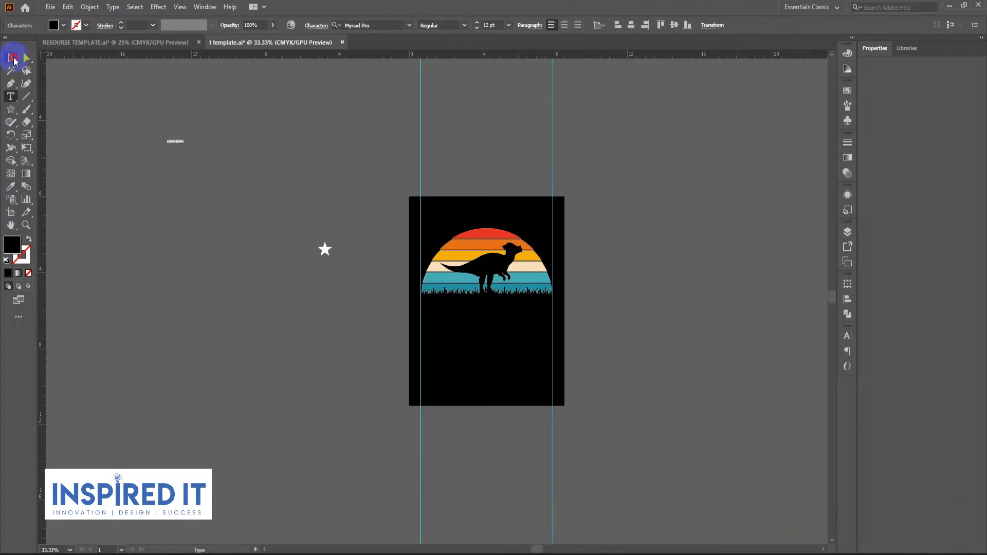
pyautogui.moveTo(286, 216); pyautogui.dragTo(308, 217)
# Step: Replace the placeholder text with the copied line "DON'T MESS WITH"
pyautogui.click(10, 97)
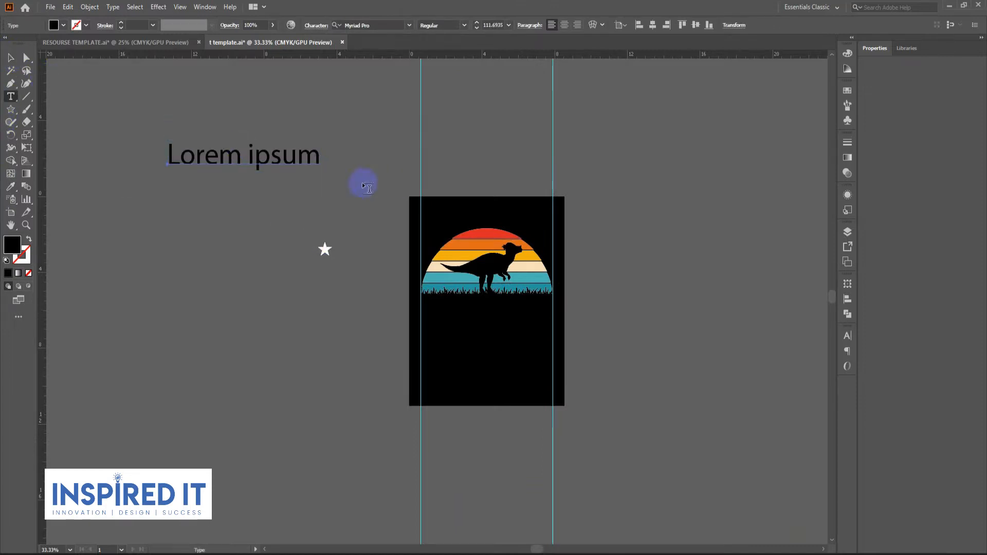
pyautogui.click(317, 156)
pyautogui.hotkey('ctrl', 'a')
pyautogui.click(67, 7)
pyautogui.click(60, 73)
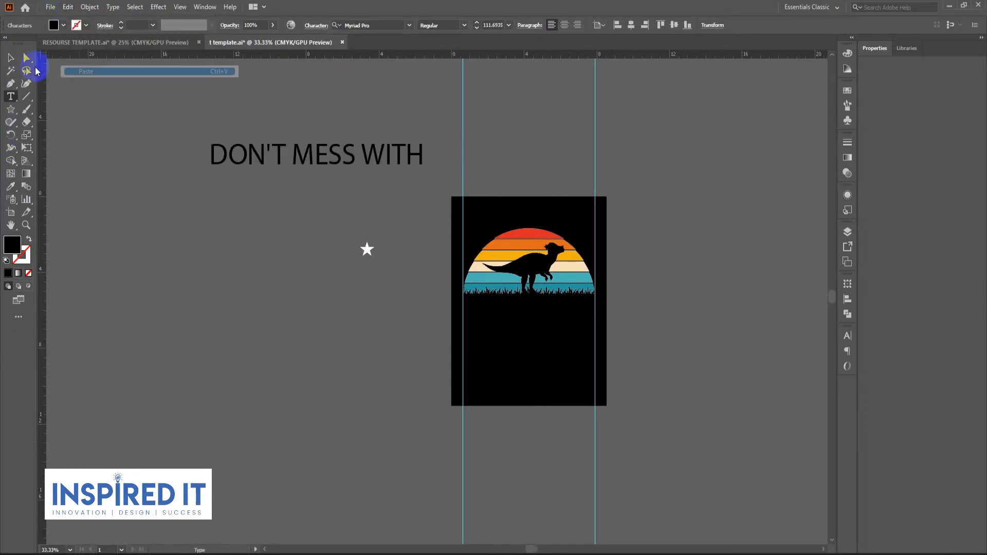
pyautogui.press('Escape')
# Step: Switch to Notepad, copy the font name "Victor" and minimize the note
pyautogui.click(584, 552)
pyautogui.click(830, 440)
pyautogui.moveTo(785, 376); pyautogui.dragTo(738, 376)
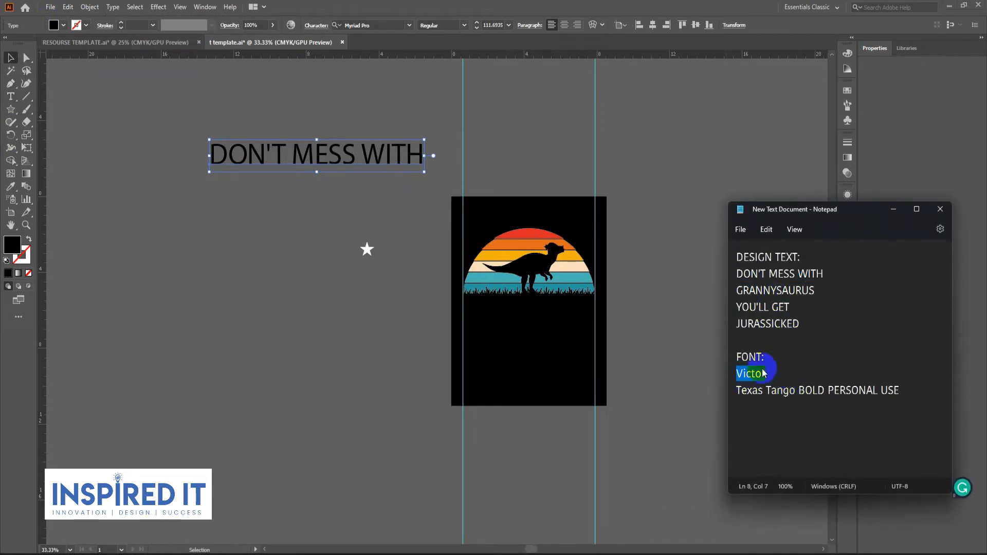
pyautogui.rightClick(753, 373)
pyautogui.click(769, 228)
pyautogui.click(892, 210)
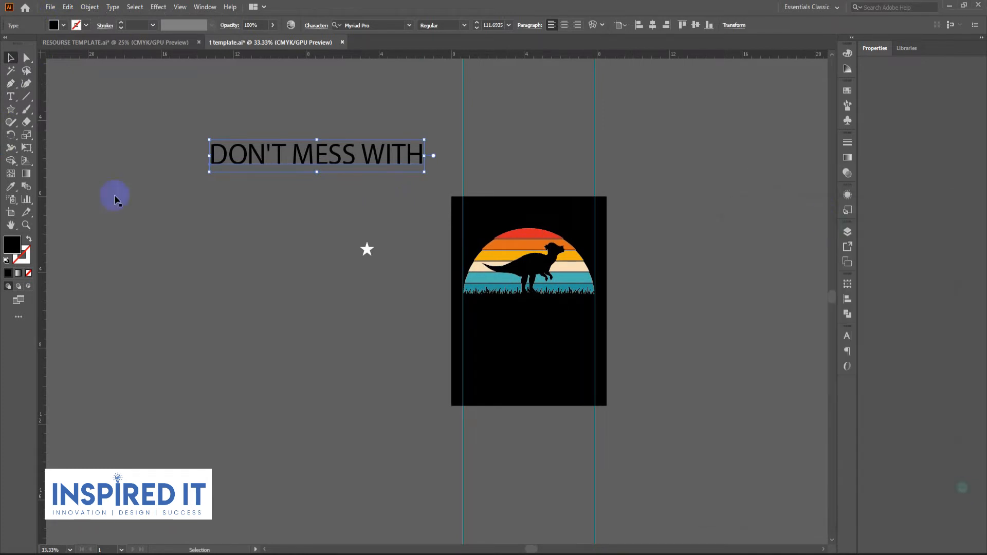
# Step: Set the font of the "DON'T MESS WITH" text to Victor using the copied name
pyautogui.rightClick(358, 25)
pyautogui.click(370, 71)
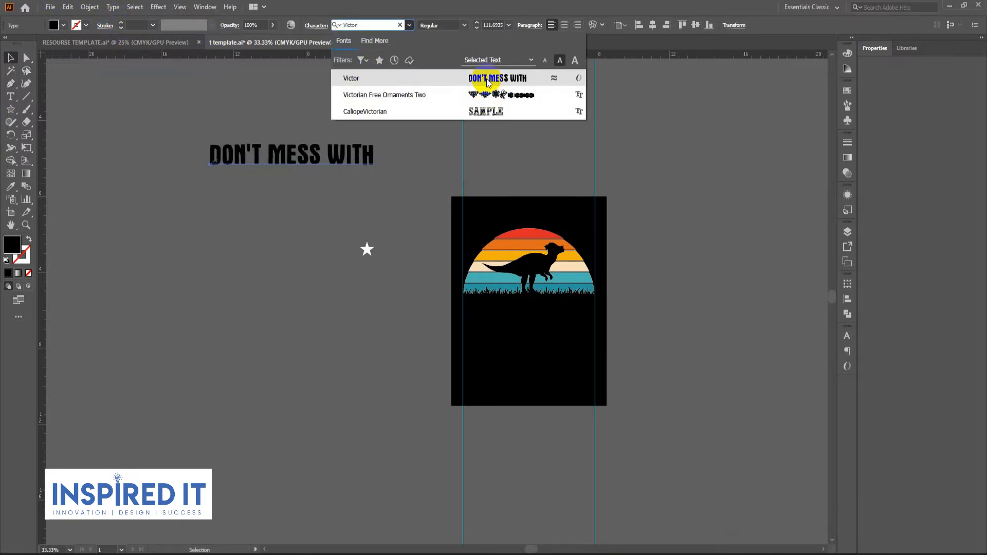
pyautogui.click(11, 58)
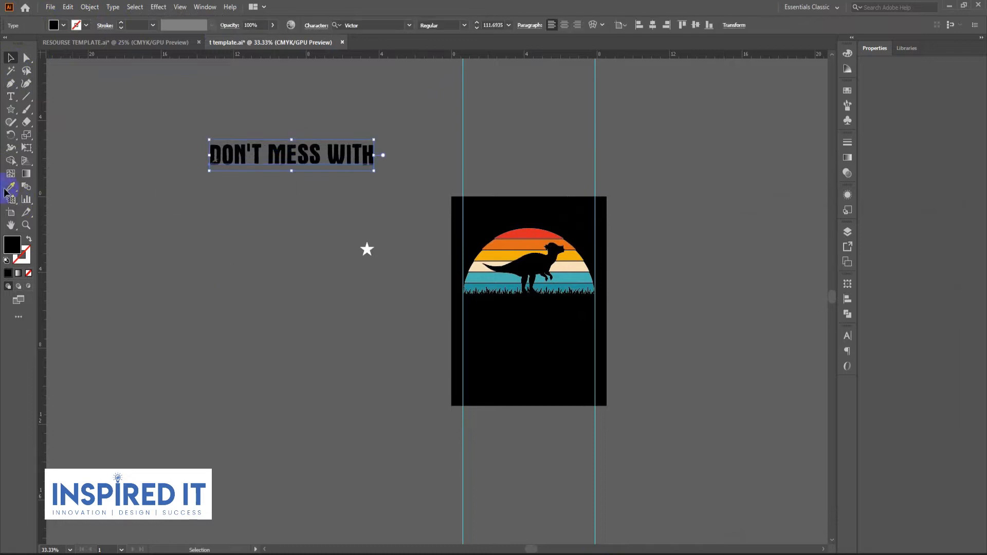
# Step: Recolor the "DON'T MESS WITH" text with the sunset's cream stripe
pyautogui.click(583, 267)
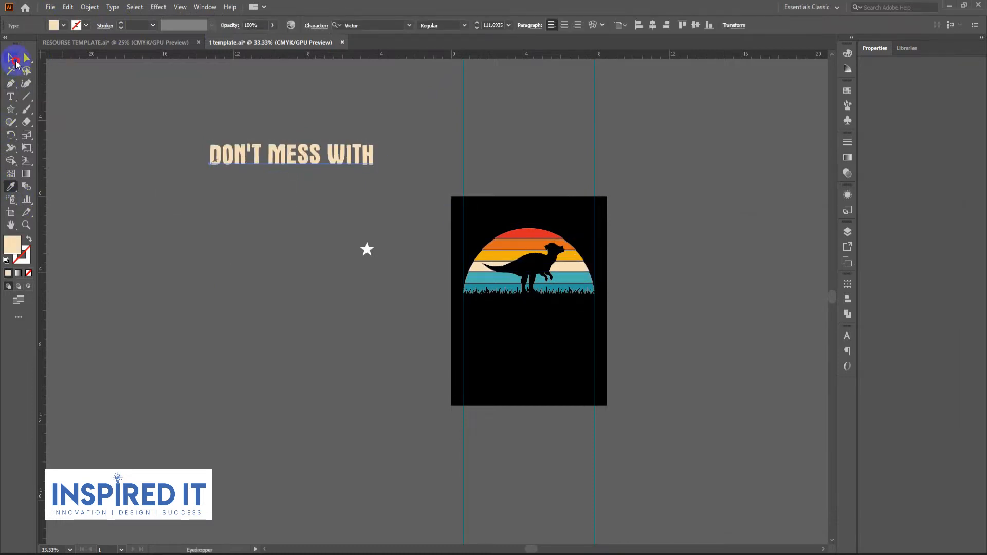
pyautogui.click(15, 61)
pyautogui.click(326, 329)
# Step: Recolor the "DON'T MESS WITH" text by sampling the sunset's orange stripe with the Eyedropper
pyautogui.moveTo(269, 197); pyautogui.dragTo(155, 234)
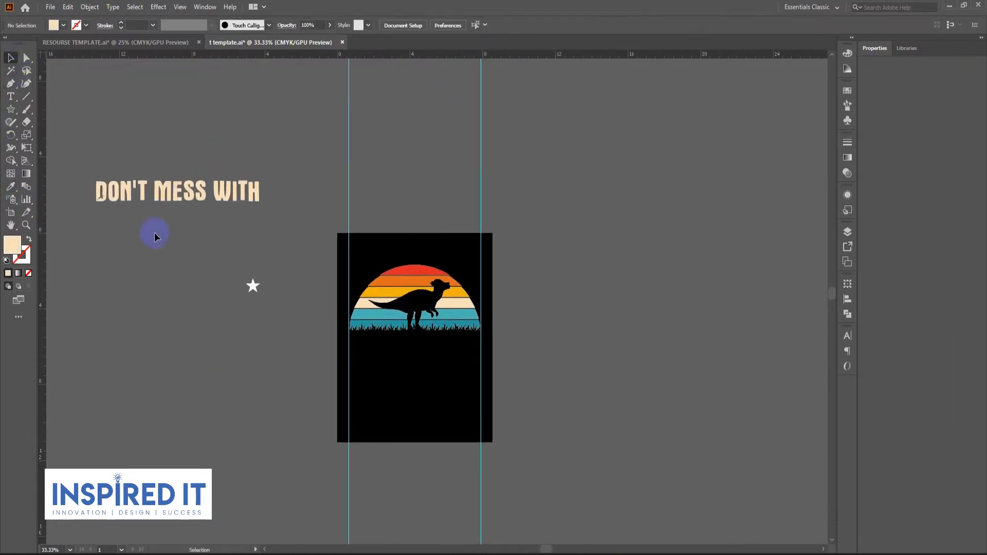
pyautogui.click(161, 191)
pyautogui.click(11, 188)
pyautogui.click(412, 280)
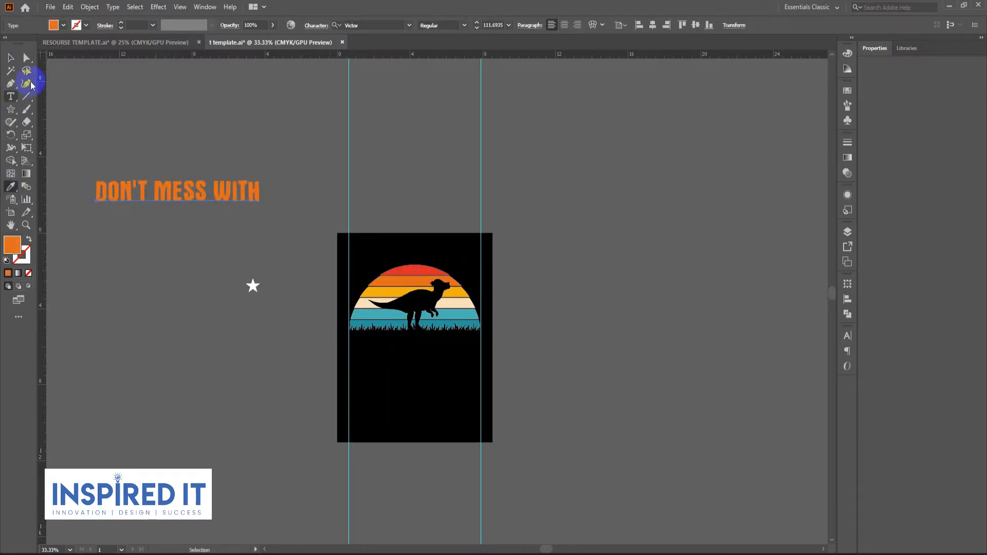
pyautogui.click(10, 57)
pyautogui.click(104, 287)
# Step: Place the "DON'T MESS WITH" text above the sunset at about 67 pt, center-aligned and centered horizontally on the artboard
pyautogui.moveTo(183, 208); pyautogui.dragTo(462, 292)
pyautogui.hotkey('ctrl', '+')
pyautogui.hotkey('ctrl', '+')
pyautogui.click(564, 25)
pyautogui.click(652, 25)
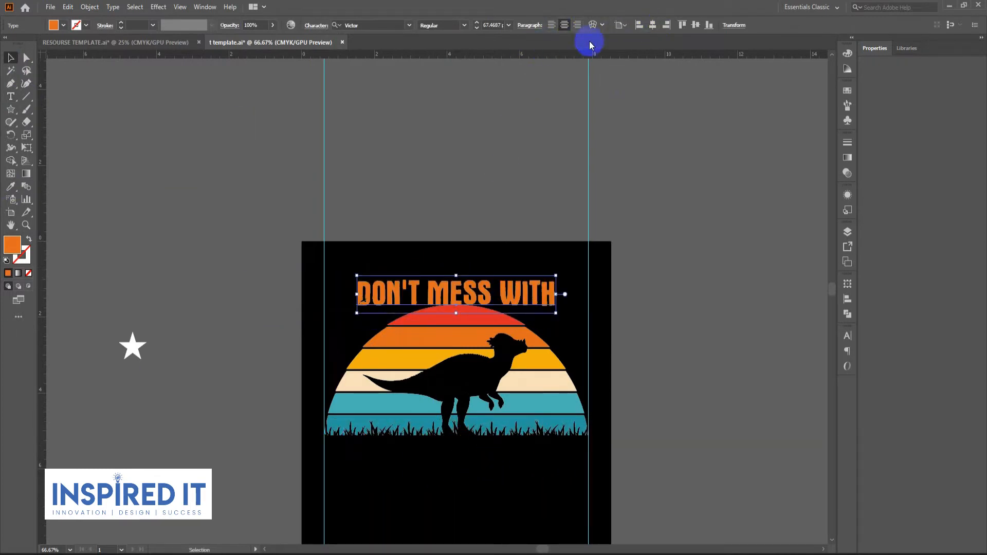
# Step: Warp the "DON'T MESS WITH" text with a horizontal Arc at 50% bend and lower it to follow the sunset's top curve
pyautogui.click(592, 25)
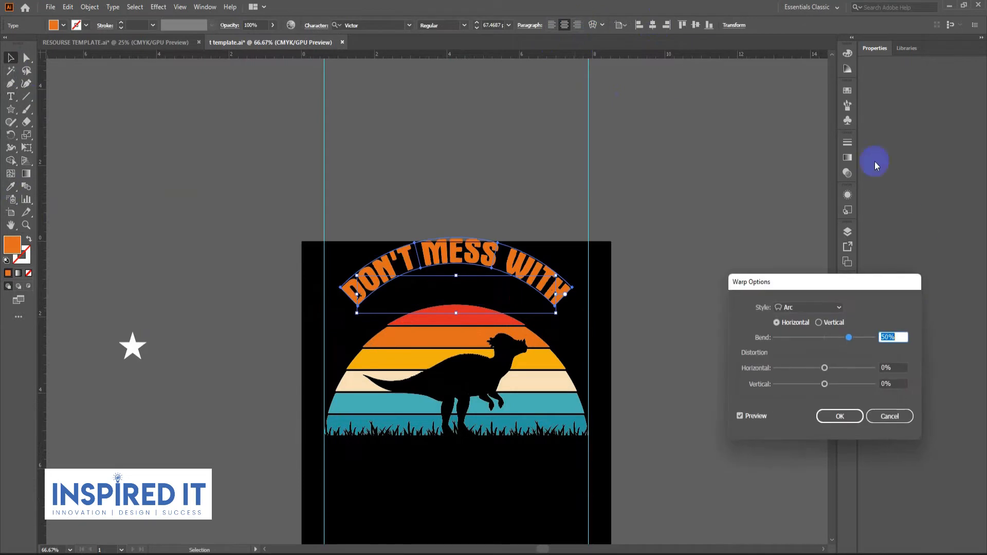
pyautogui.click(838, 417)
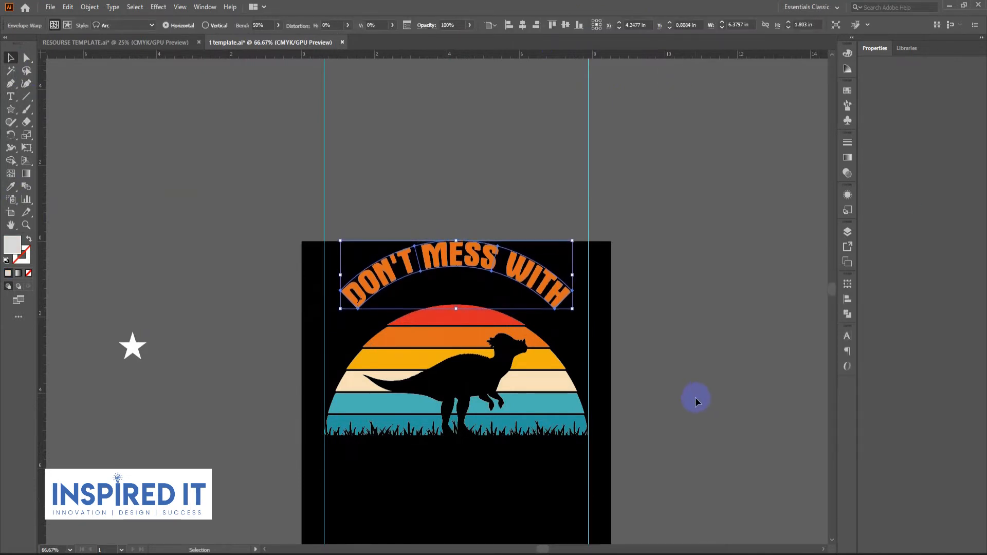
pyautogui.moveTo(508, 270); pyautogui.dragTo(520, 296)
pyautogui.click(640, 319)
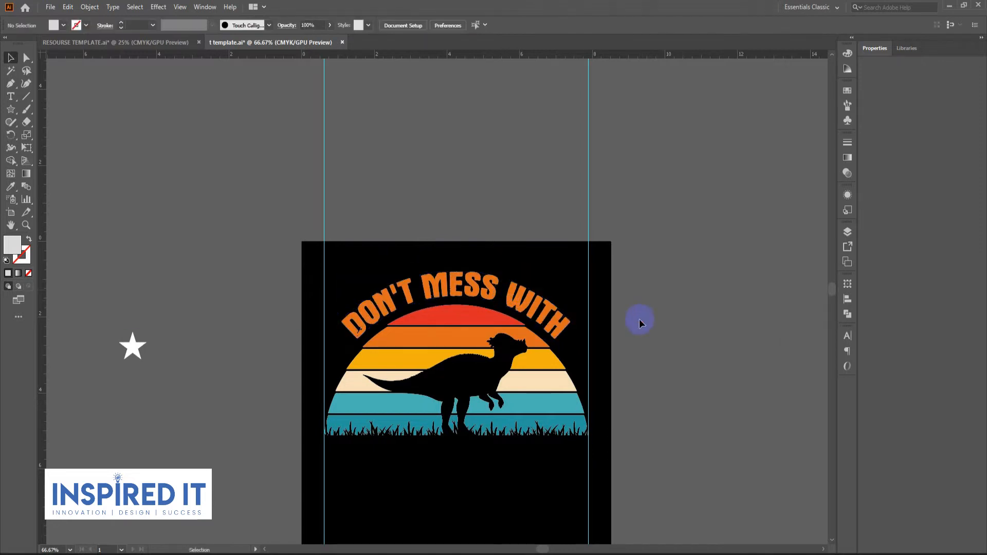
# Step: Switch to Notepad, copy the word "GRANNYSAURUS" and minimize the note
pyautogui.scroll(-2, 640, 316)
pyautogui.hotkey('ctrl', '-')
pyautogui.scroll(-5, 539, 300)
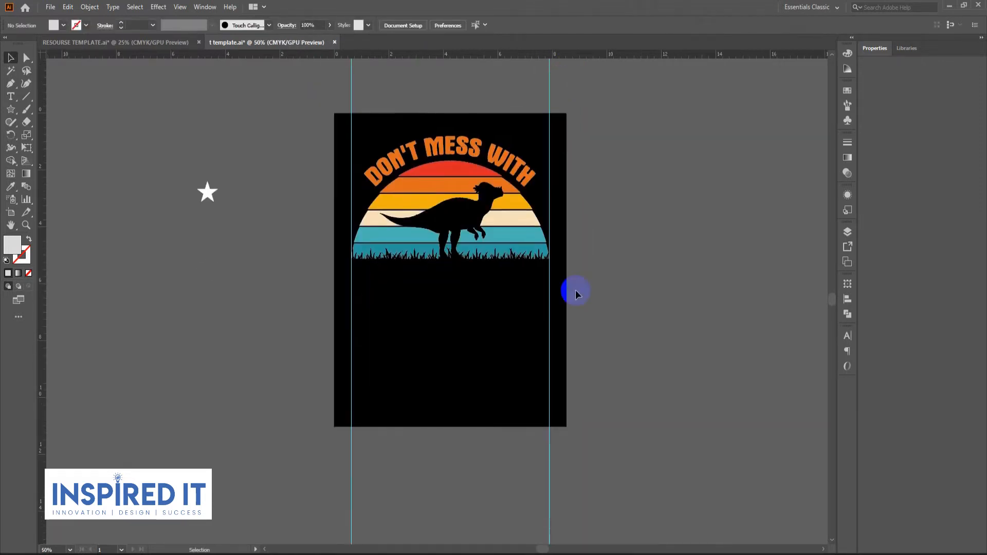
pyautogui.scroll(1, 344, 161)
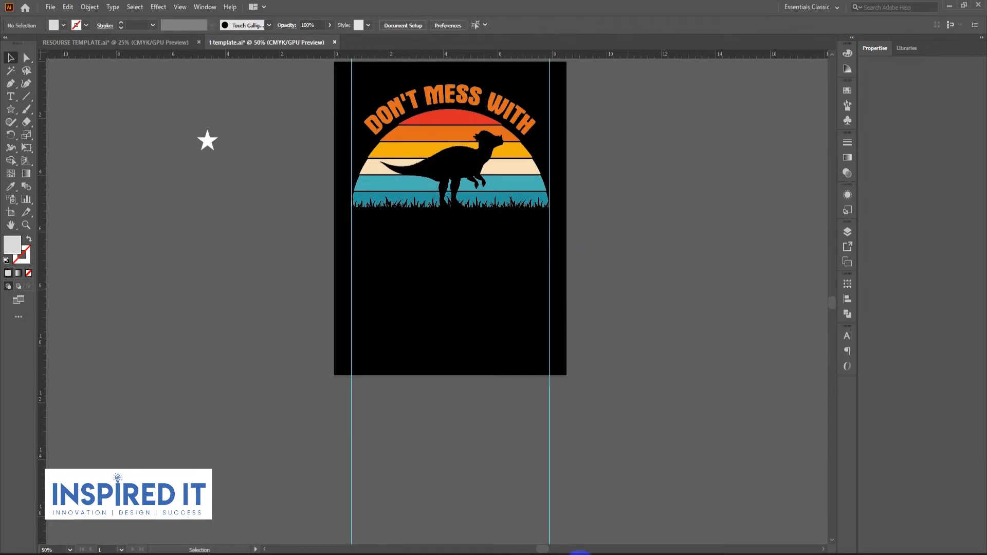
pyautogui.click(579, 553)
pyautogui.doubleClick(807, 291)
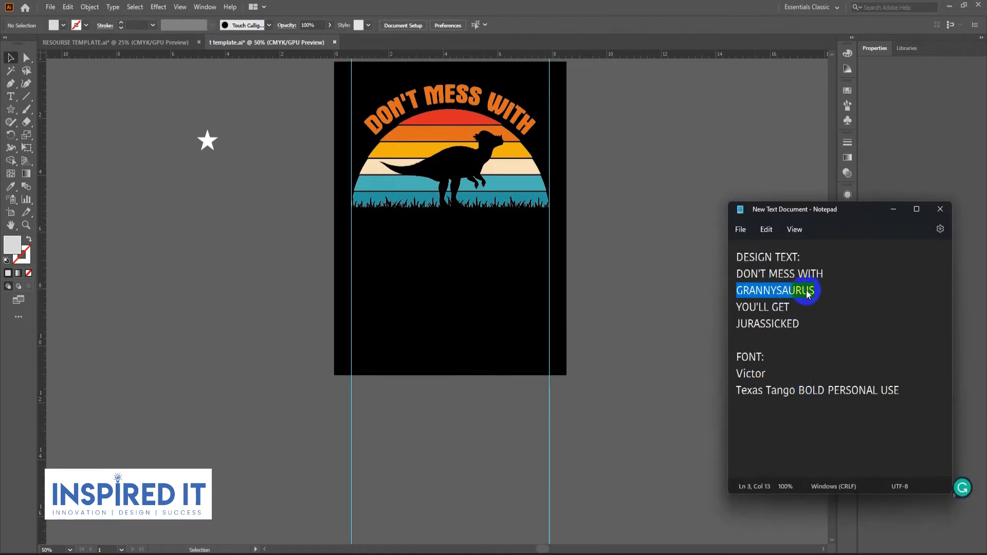
pyautogui.rightClick(808, 291)
pyautogui.click(830, 357)
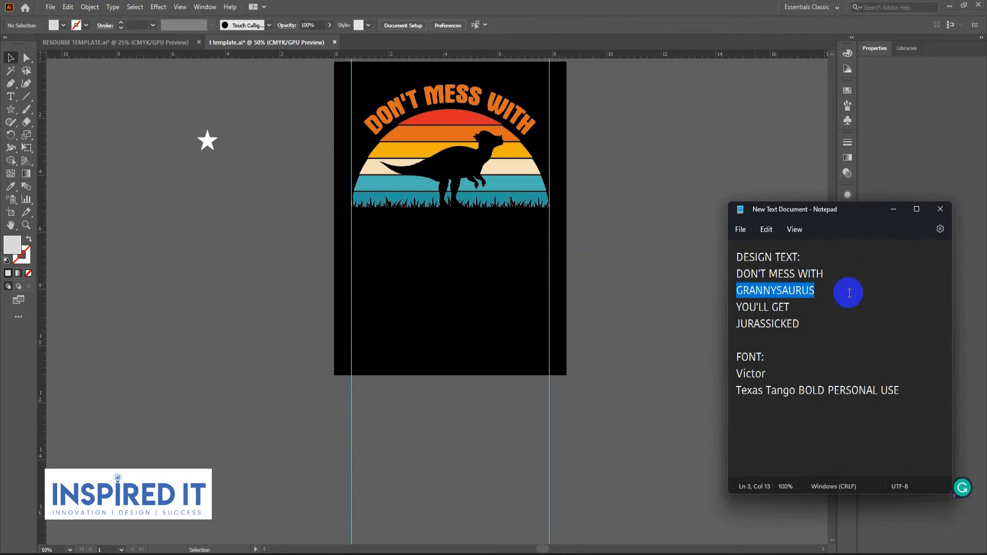
pyautogui.rightClick(800, 290)
pyautogui.click(822, 341)
pyautogui.moveTo(904, 209); pyautogui.dragTo(893, 223)
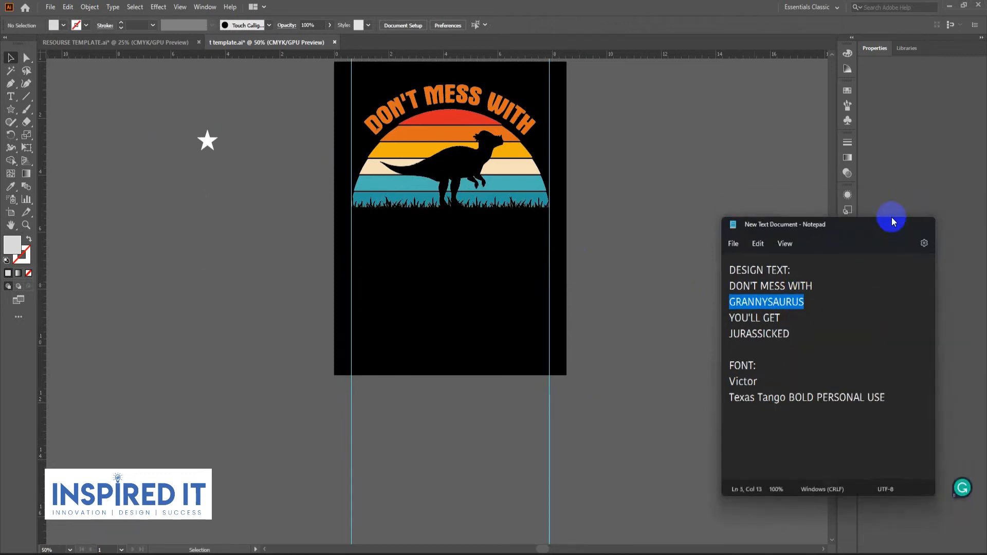
# Step: Add the copied word "GRANNYSAURUS" as a new text object beside the artboard, enlarged to about 104 pt
pyautogui.click(893, 222)
pyautogui.press('t')
pyautogui.click(106, 246)
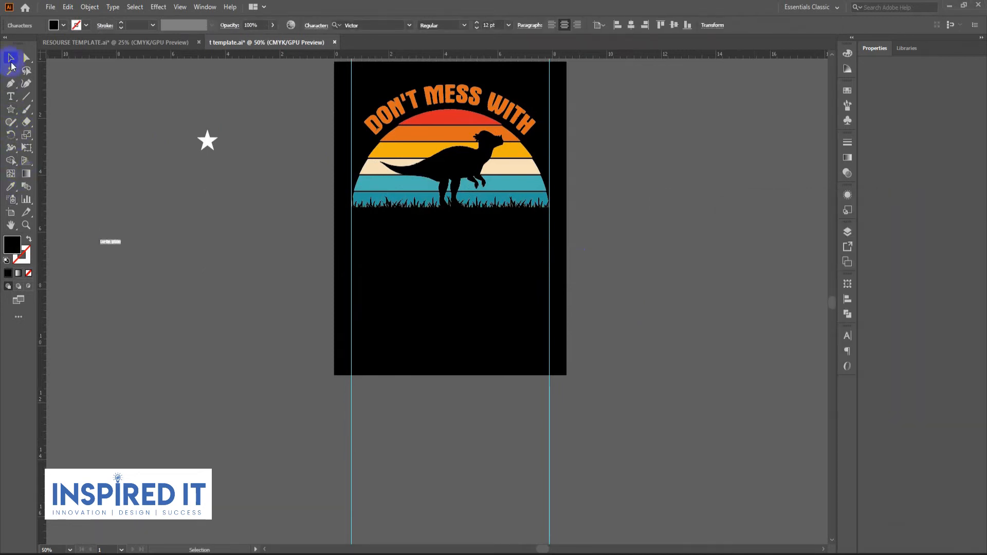
pyautogui.click(10, 59)
pyautogui.click(126, 242)
pyautogui.moveTo(122, 245); pyautogui.dragTo(62, 54)
pyautogui.press('t')
pyautogui.click(280, 265)
pyautogui.click(67, 7)
pyautogui.click(75, 68)
pyautogui.press('Escape')
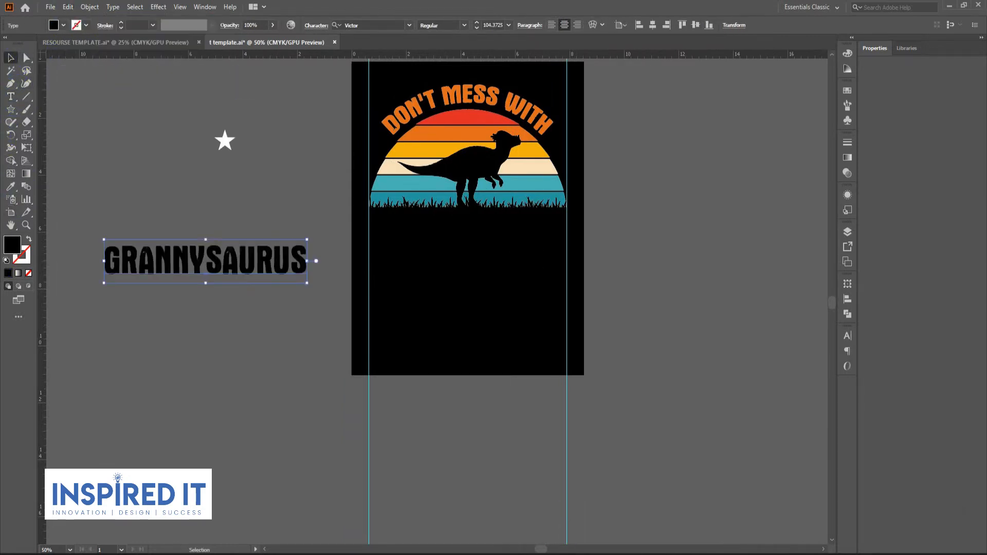
# Step: Copy the font name "Texas Tango BOLD PERSONAL USE" from Notepad and apply that font to the "GRANNYSAURUS" text
pyautogui.hotkey('alt', 'Tab')
pyautogui.click(771, 375)
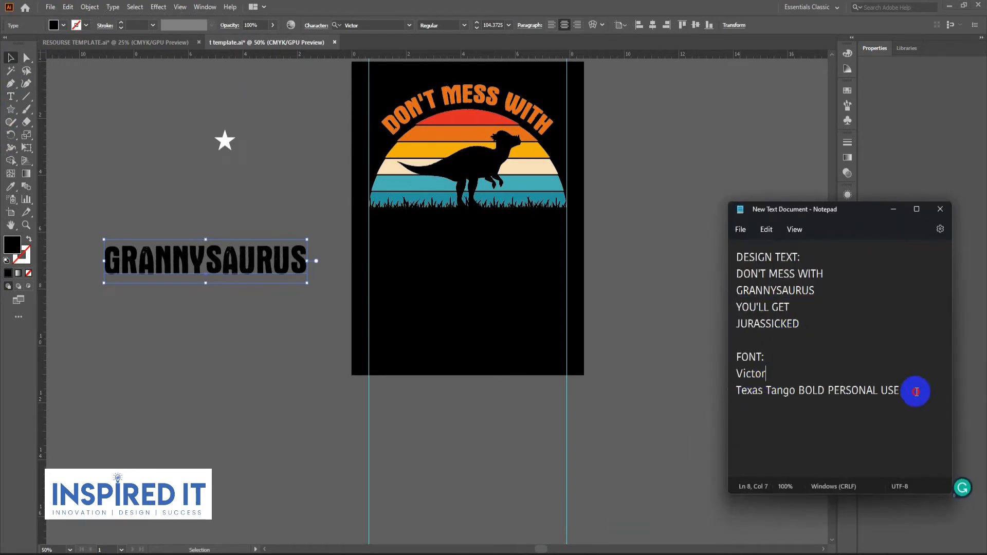
pyautogui.moveTo(916, 393); pyautogui.dragTo(756, 396)
pyautogui.rightClick(756, 397)
pyautogui.click(851, 223)
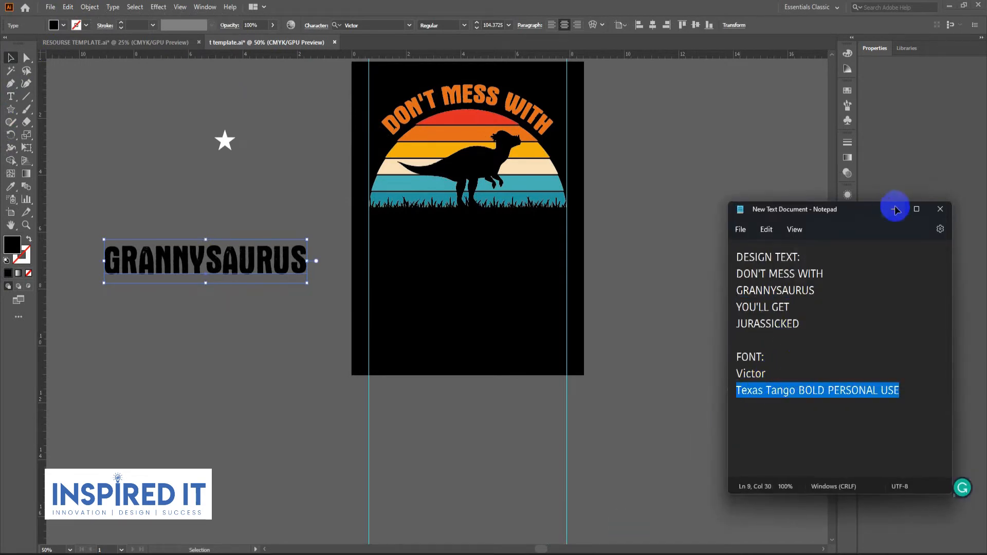
pyautogui.click(895, 210)
pyautogui.rightClick(358, 25)
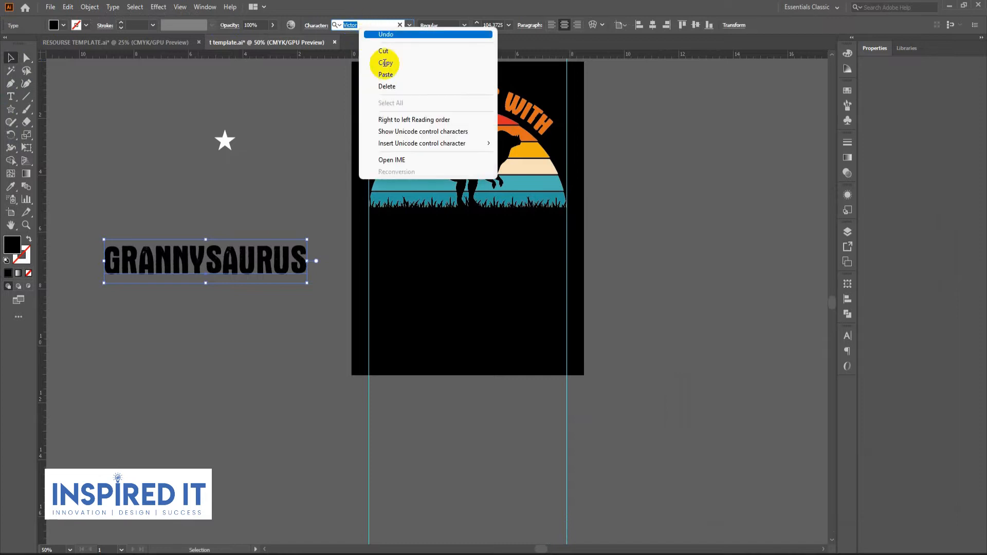
pyautogui.click(378, 73)
pyautogui.click(507, 75)
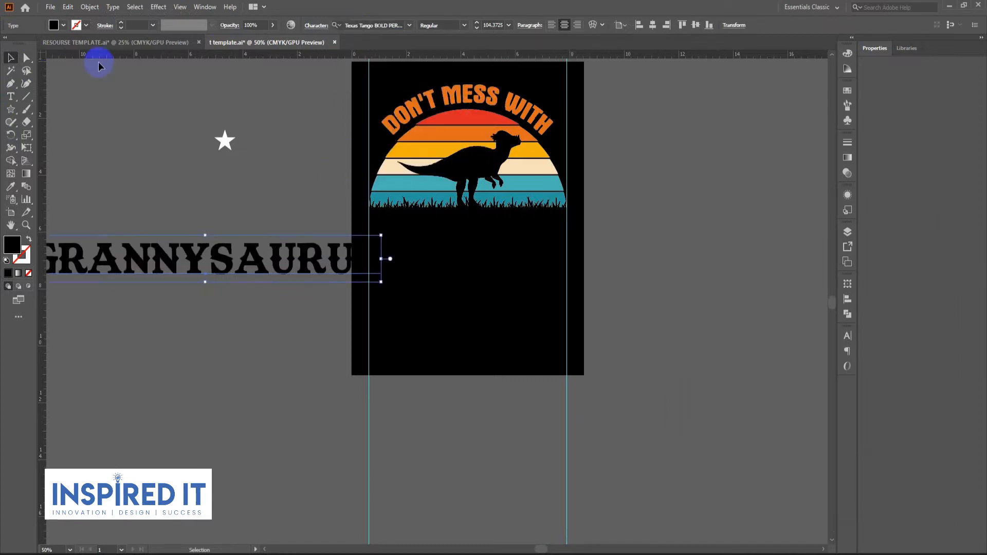
# Step: Recolor the "GRANNYSAURUS" text by sampling the sunset's light teal stripe with the Eyedropper, and move it onto the artboard's lower part
pyautogui.moveTo(236, 256); pyautogui.dragTo(401, 267)
pyautogui.click(11, 186)
pyautogui.click(224, 140)
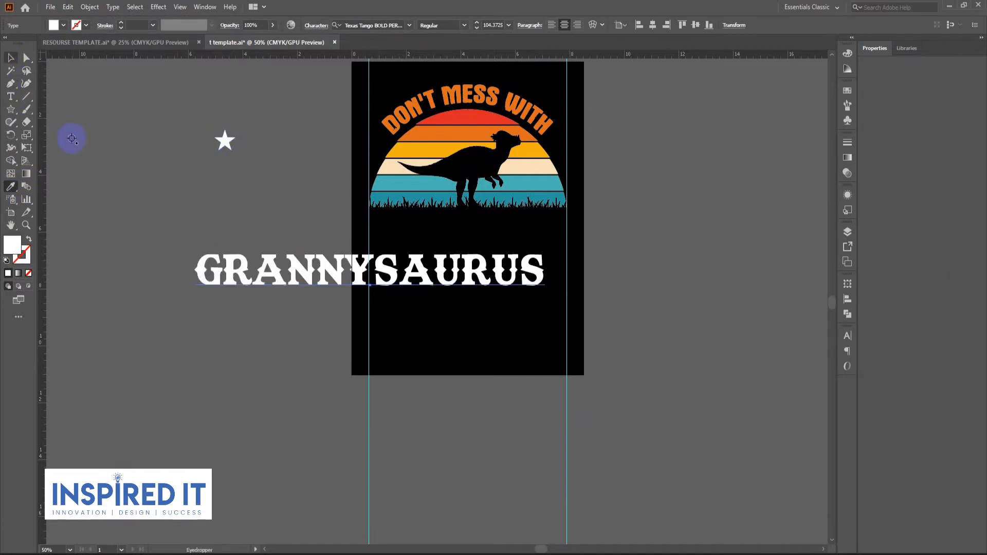
pyautogui.click(393, 192)
pyautogui.click(11, 58)
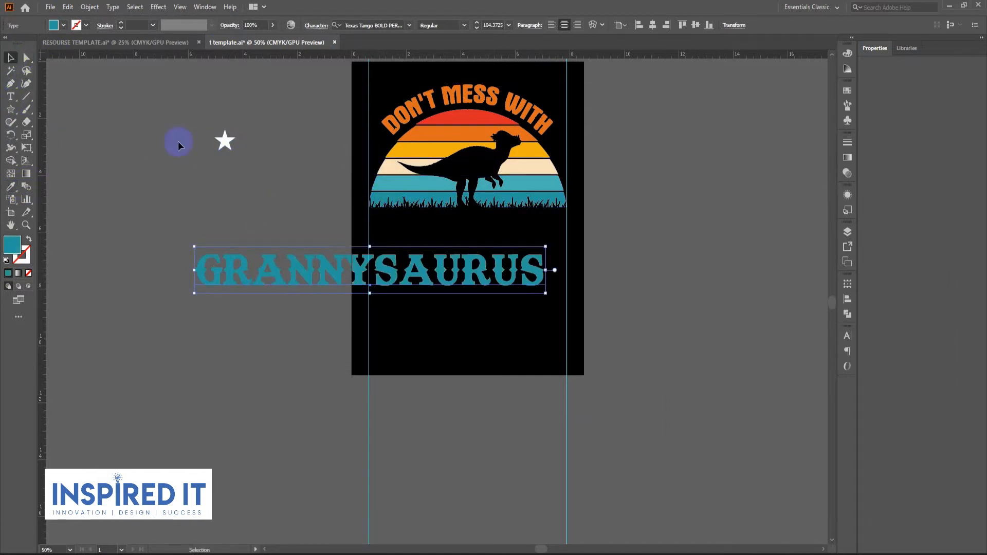
pyautogui.click(10, 187)
pyautogui.click(395, 184)
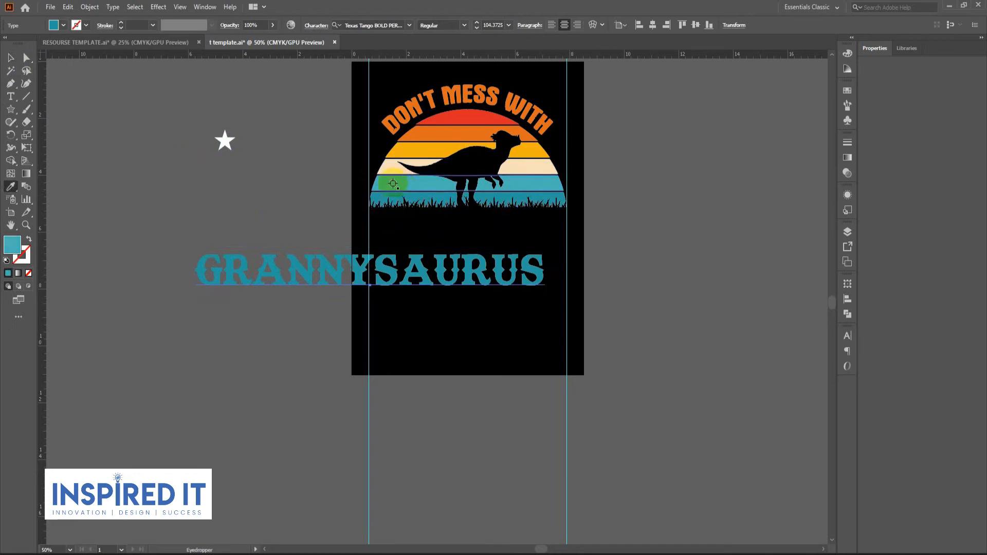
pyautogui.click(11, 57)
pyautogui.click(289, 395)
pyautogui.moveTo(456, 270); pyautogui.dragTo(607, 234)
pyautogui.moveTo(464, 236); pyautogui.dragTo(540, 322)
# Step: Divide the sunset, grass and dinosaur with Pathfinder, and remove the black pieces selected with the Magic Wand
pyautogui.click(516, 223)
pyautogui.keyDown('shift'); pyautogui.click(485, 166); pyautogui.keyUp('shift')
pyautogui.keyDown('shift'); pyautogui.click(525, 182); pyautogui.keyUp('shift')
pyautogui.click(847, 314)
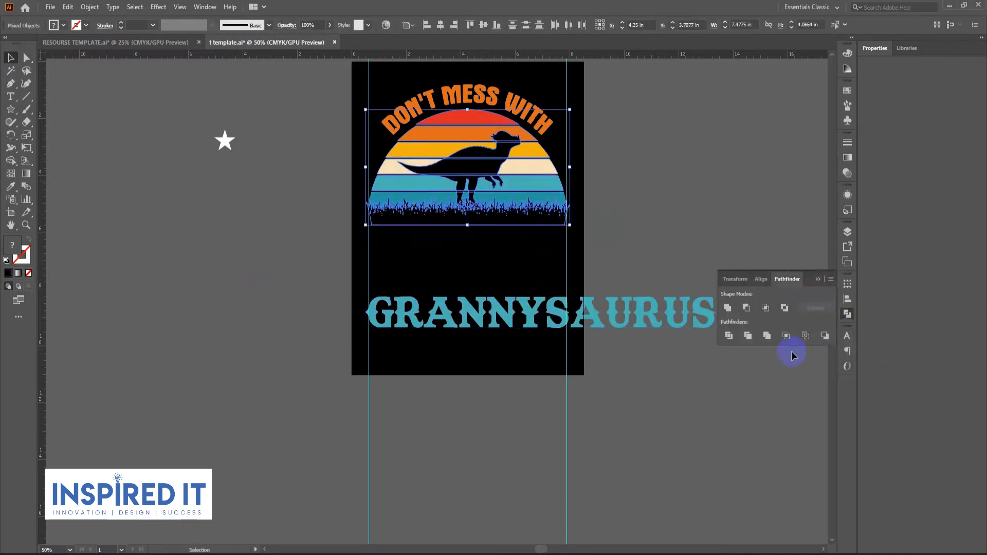
pyautogui.click(728, 336)
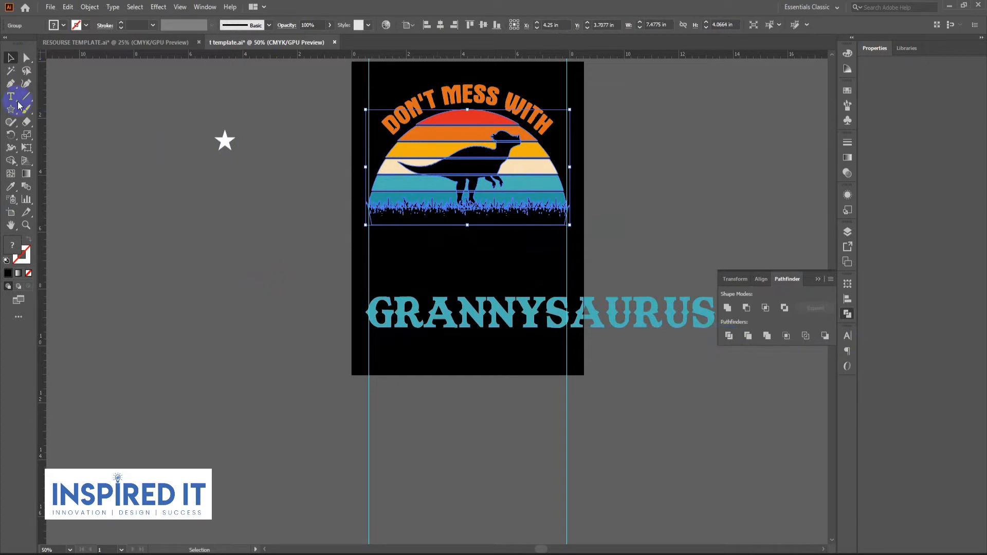
pyautogui.doubleClick(11, 72)
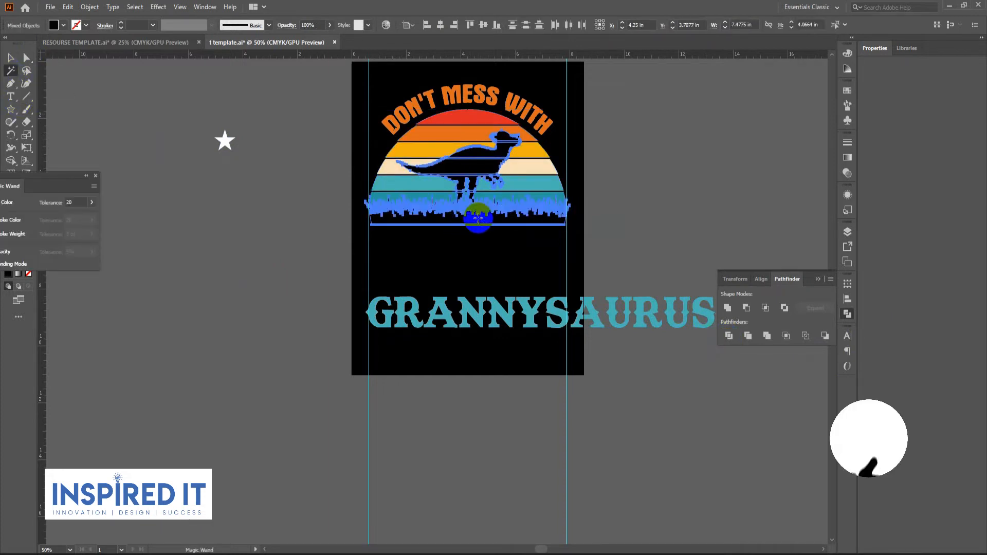
pyautogui.click(517, 228)
pyautogui.click(10, 57)
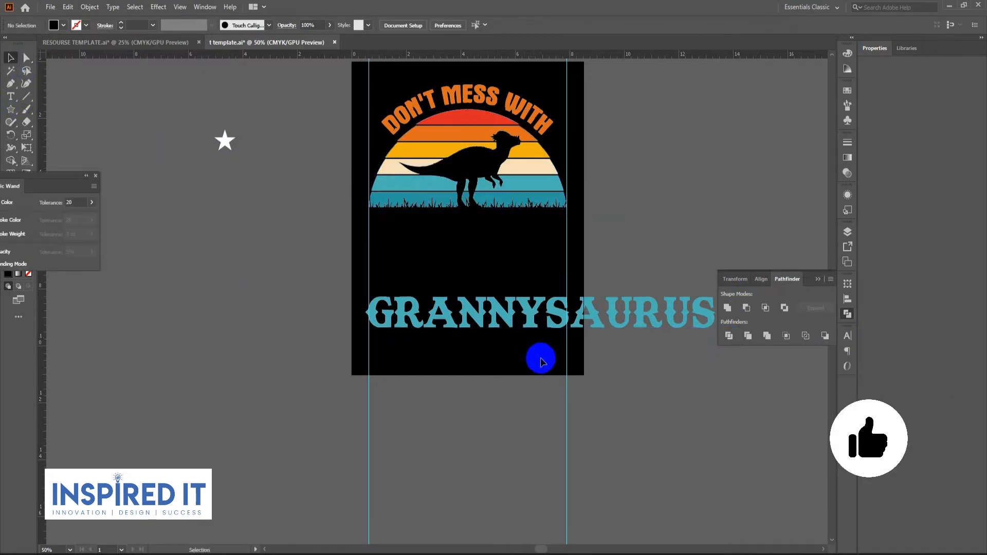
# Step: Undo the last edit and check the area directly beneath the grass
pyautogui.click(67, 7)
pyautogui.click(78, 20)
pyautogui.click(306, 298)
pyautogui.click(471, 219)
pyautogui.click(629, 213)
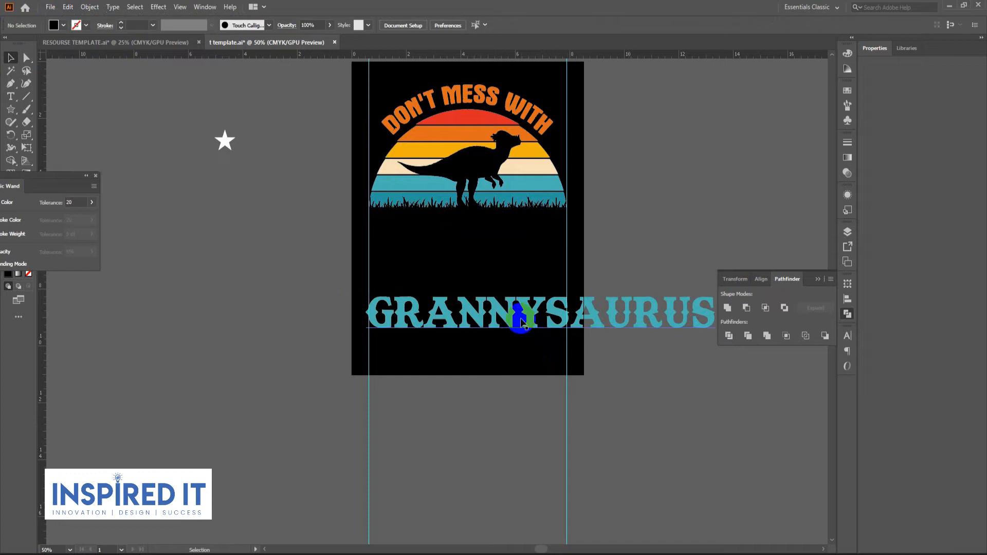
# Step: Place the "GRANNYSAURUS" text directly below the grass and scale it to about 59.5 pt to span the guides
pyautogui.moveTo(511, 320); pyautogui.dragTo(509, 232)
pyautogui.moveTo(720, 255); pyautogui.dragTo(568, 260)
pyautogui.click(603, 250)
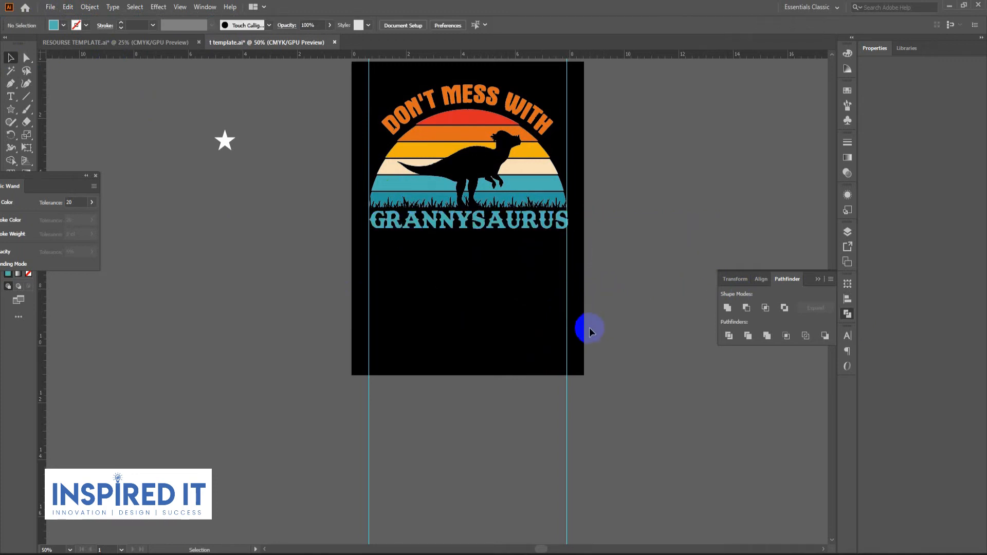
pyautogui.scroll(1, 586, 330)
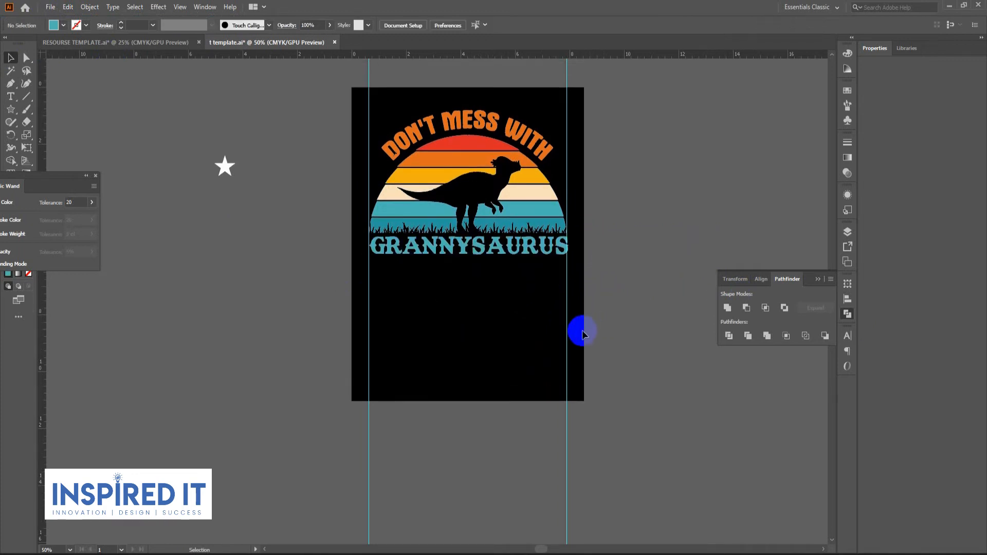
# Step: Reduce the "GRANNYSAURUS" text to about 58.8 pt to fit it closer to the guides
pyautogui.click(555, 258)
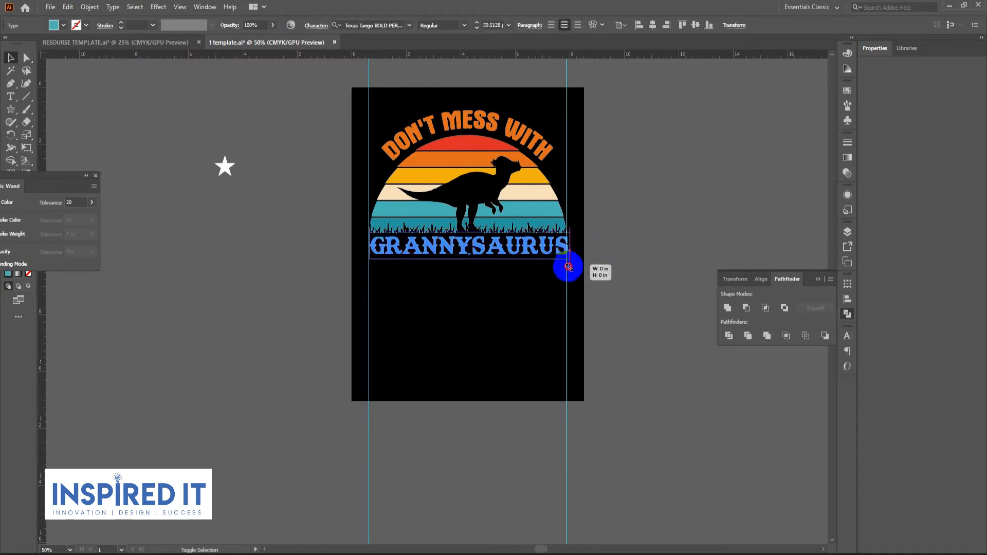
pyautogui.click(591, 266)
pyautogui.hotkey('ctrl', '=')
pyautogui.hotkey('ctrl', '=')
pyautogui.hotkey('ctrl', '=')
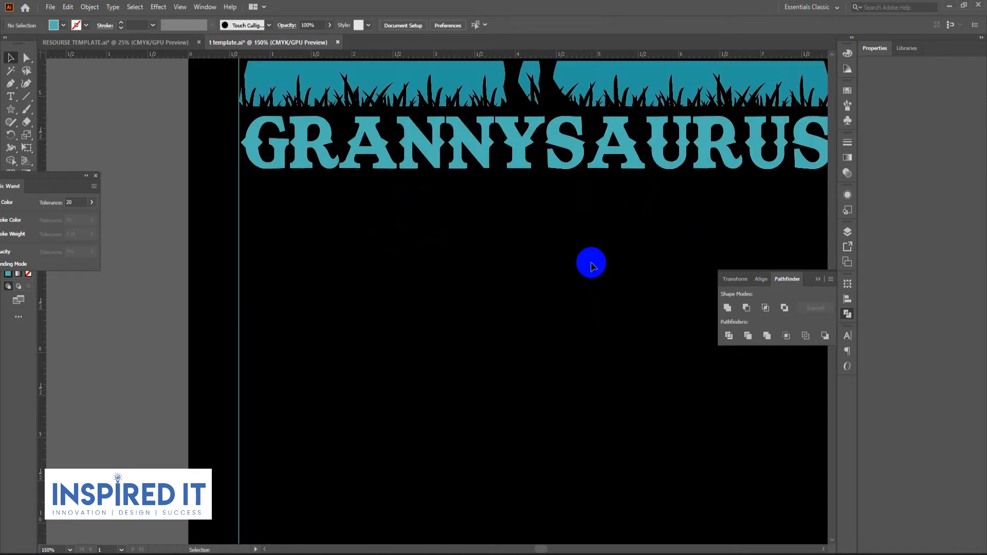
pyautogui.moveTo(477, 253); pyautogui.dragTo(135, 335)
pyautogui.click(451, 232)
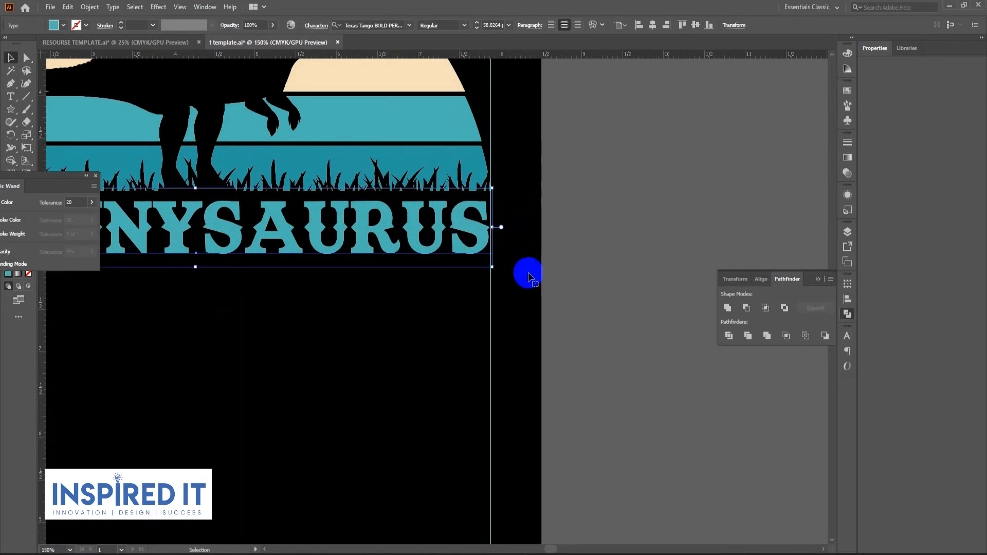
pyautogui.click(514, 296)
# Step: Fine-tune the "GRANNYSAURUS" text so its left and right edges meet the two vertical guides
pyautogui.hscroll(-6, 454, 306)
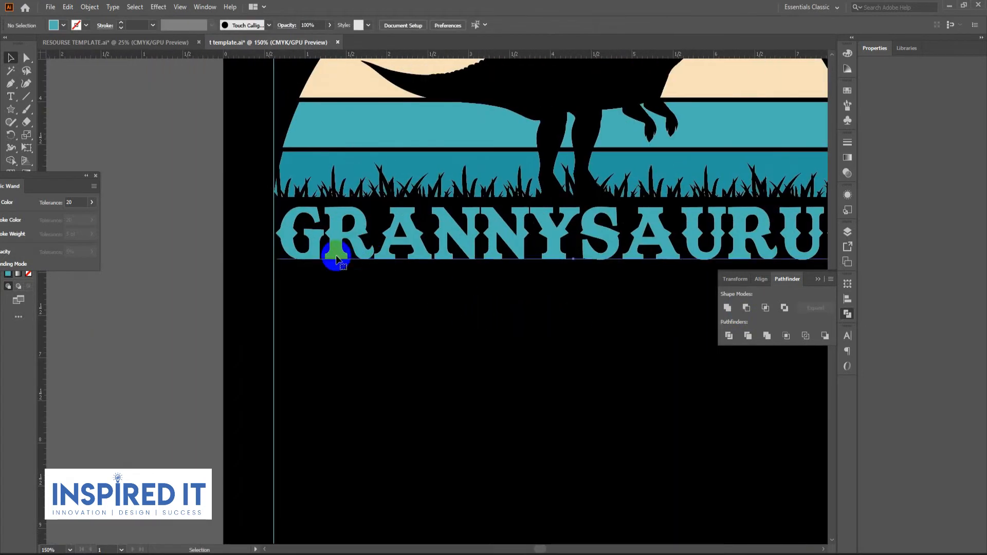
pyautogui.click(337, 260)
pyautogui.moveTo(277, 233); pyautogui.dragTo(273, 233)
pyautogui.click(348, 328)
pyautogui.moveTo(712, 311); pyautogui.dragTo(422, 308)
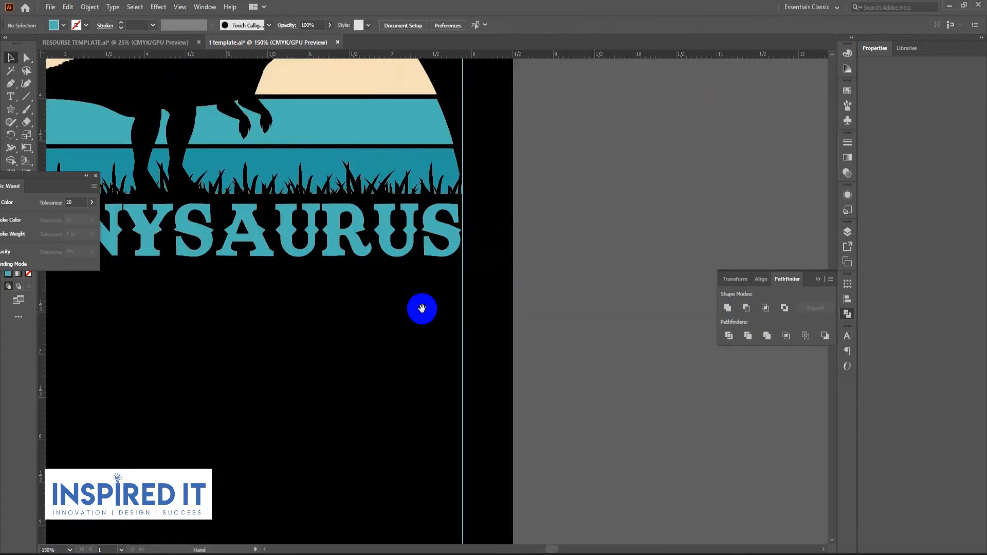
pyautogui.click(462, 227)
pyautogui.moveTo(464, 229); pyautogui.dragTo(464, 229)
pyautogui.click(507, 288)
pyautogui.hotkey('ctrl', '-')
pyautogui.hotkey('ctrl', '-')
pyautogui.hotkey('ctrl', '-')
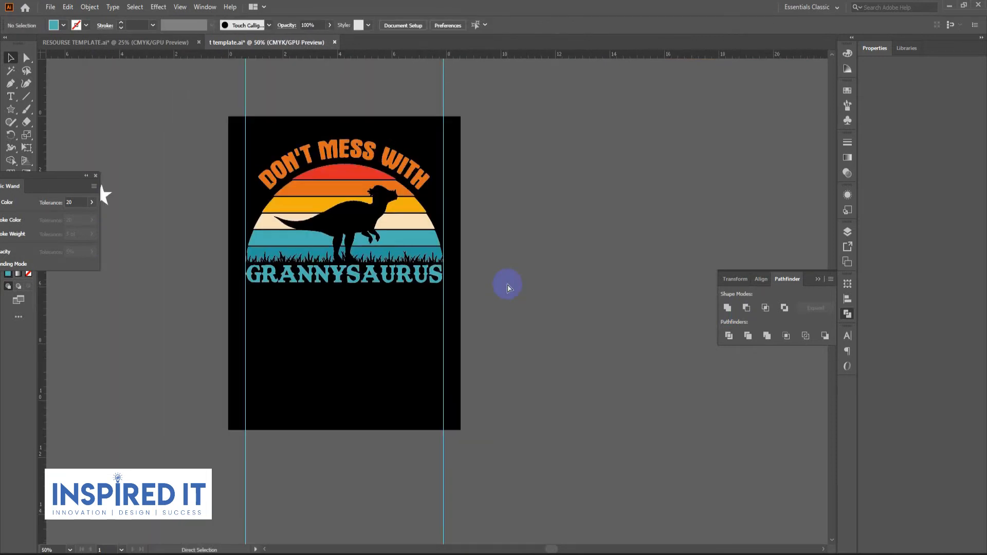
# Step: Move the white star lower beside the artboard, and copy the line "YOU'LL GET" from Notepad
pyautogui.moveTo(576, 289); pyautogui.dragTo(636, 256)
pyautogui.moveTo(198, 152); pyautogui.dragTo(265, 243)
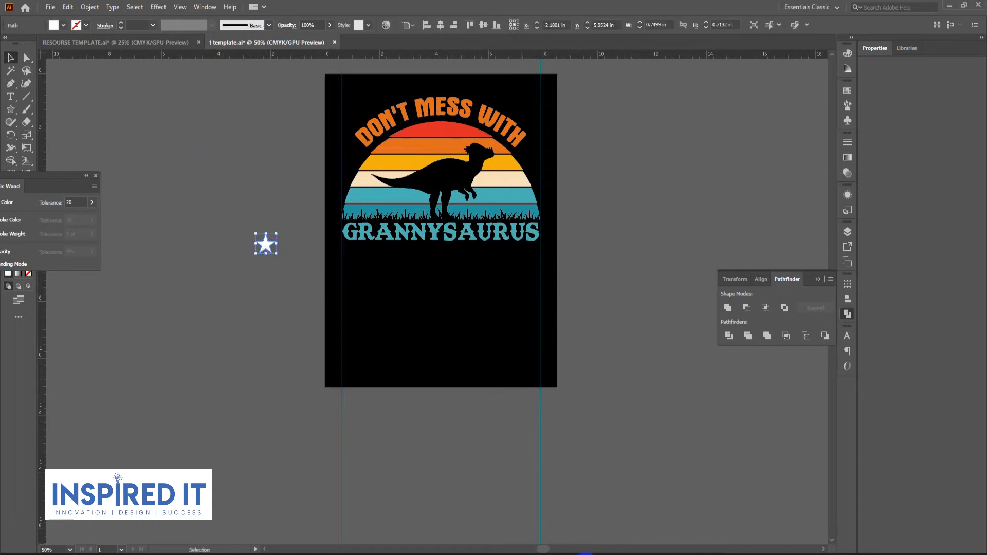
pyautogui.click(585, 554)
pyautogui.moveTo(802, 306); pyautogui.dragTo(712, 306)
pyautogui.rightClick(750, 307)
pyautogui.click(782, 365)
pyautogui.click(893, 210)
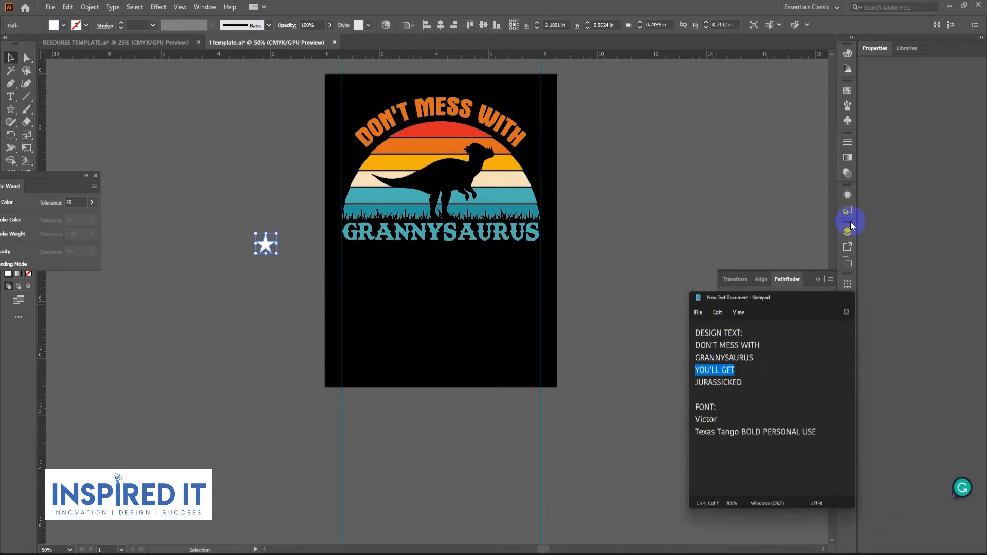
# Step: Add a text object of about 34 pt beside the artboard and replace its placeholder with "YOU'LL GET"
pyautogui.click(143, 317)
pyautogui.moveTo(161, 318); pyautogui.dragTo(224, 328)
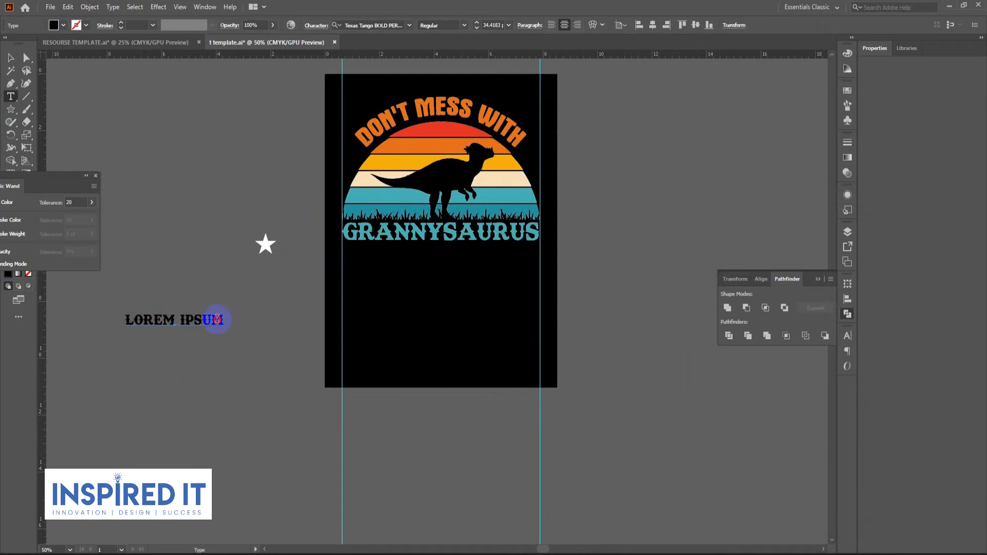
pyautogui.tripleClick(217, 320)
pyautogui.click(67, 7)
pyautogui.click(65, 77)
pyautogui.click(12, 59)
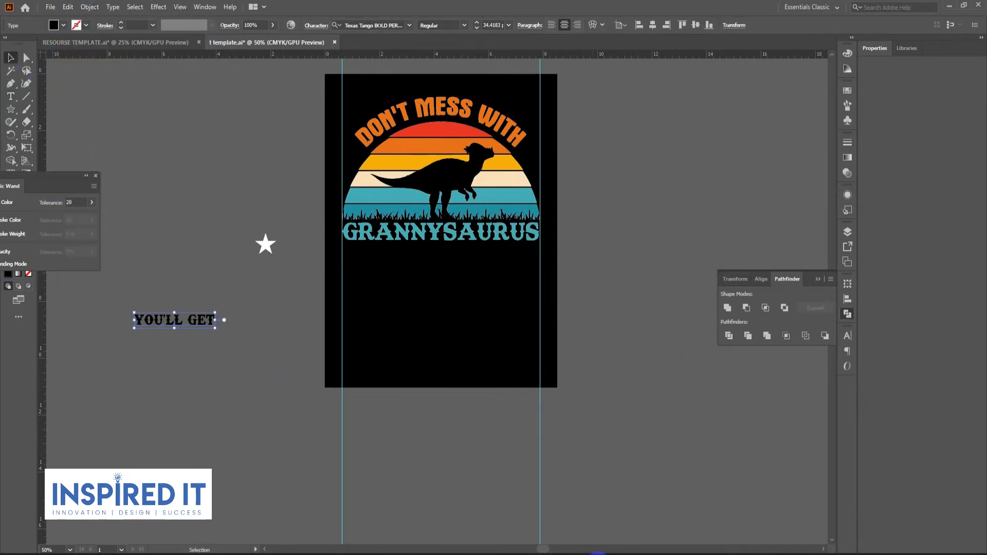
# Step: Copy the font name "Victor" from Notepad, apply it to the "YOU'LL GET" text, and close the Magic Wand options
pyautogui.click(596, 554)
pyautogui.moveTo(768, 373); pyautogui.dragTo(714, 378)
pyautogui.rightClick(744, 376)
pyautogui.click(771, 214)
pyautogui.click(894, 209)
pyautogui.rightClick(374, 25)
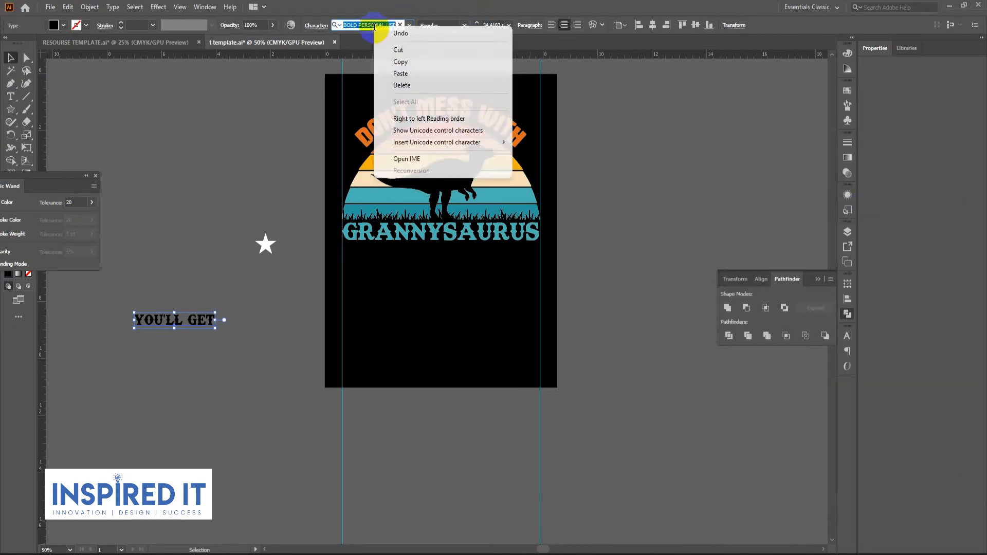
pyautogui.click(400, 72)
pyautogui.click(484, 78)
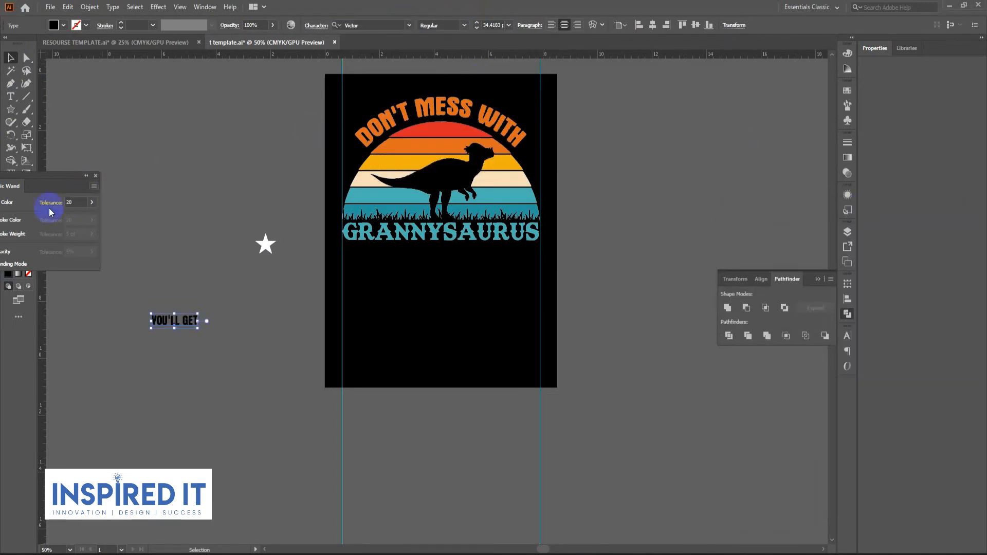
pyautogui.click(96, 177)
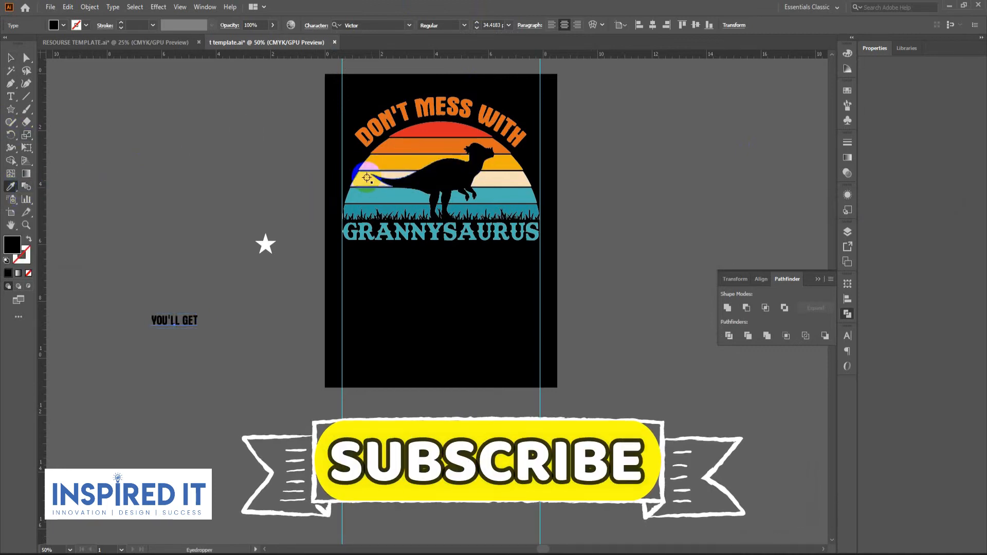
# Step: Recolor "YOU'LL GET" with the sunset's cream stripe and center it just below "GRANNYSAURUS" at about 71 pt
pyautogui.click(366, 177)
pyautogui.click(10, 57)
pyautogui.moveTo(185, 323); pyautogui.dragTo(492, 275)
pyautogui.click(652, 26)
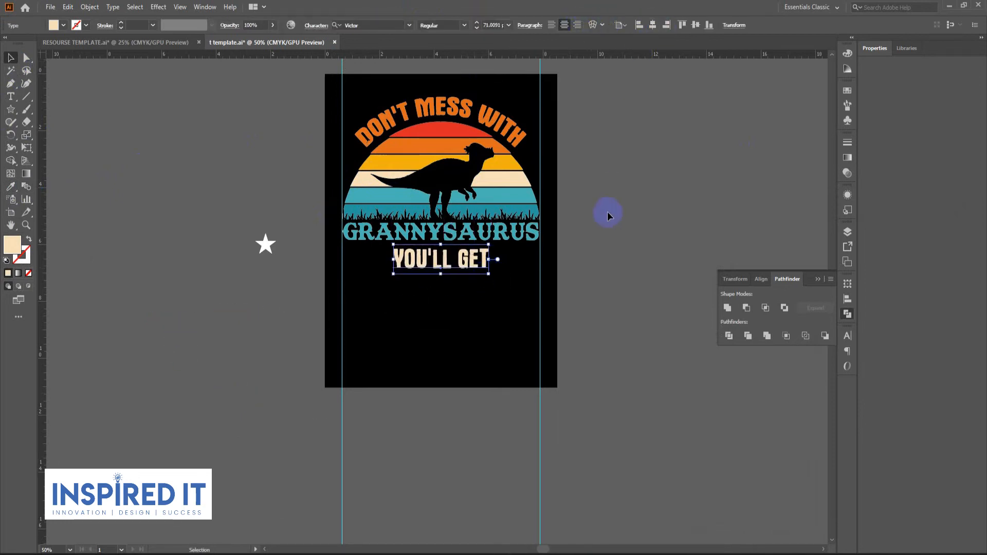
pyautogui.press('Up')
pyautogui.press('Up')
pyautogui.press('Up')
pyautogui.press('Up')
# Step: Convert the "YOU'LL GET" text to outlines
pyautogui.rightClick(580, 257)
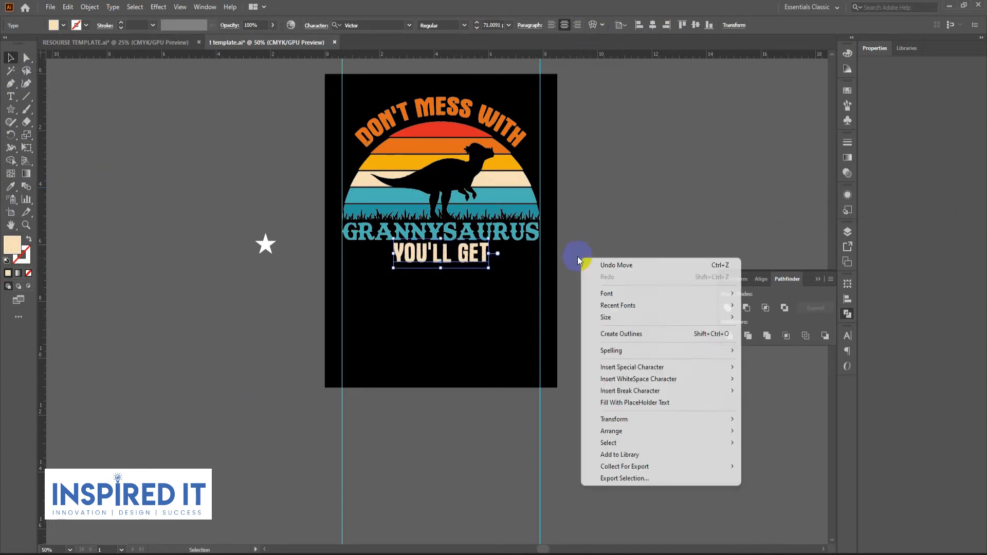
pyautogui.click(659, 336)
pyautogui.click(646, 340)
pyautogui.click(343, 294)
# Step: Place the white star immediately left of "YOU'LL GET", scaled to about 0.4 in wide
pyautogui.moveTo(268, 250); pyautogui.dragTo(387, 260)
pyautogui.click(399, 292)
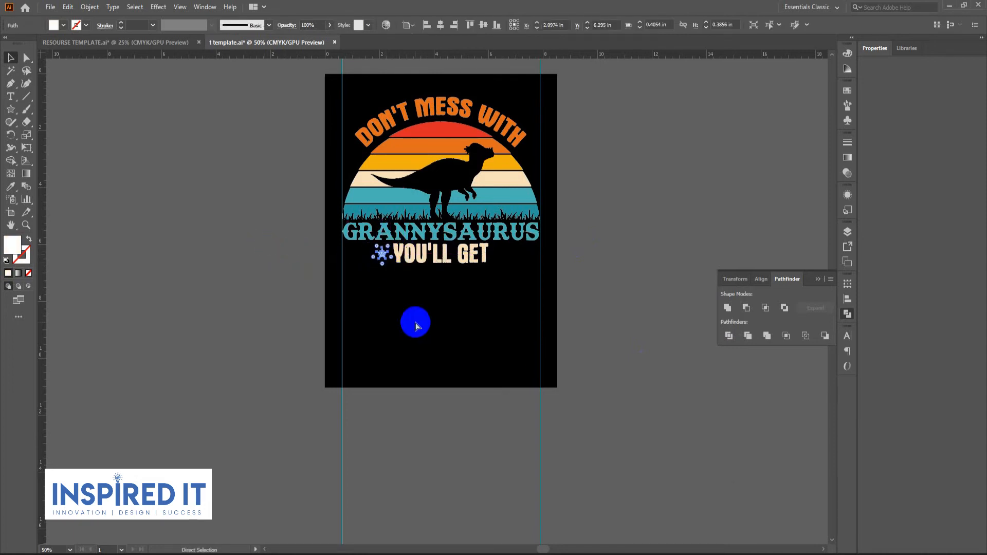
pyautogui.hotkey('ctrl', '+')
pyautogui.hotkey('ctrl', '+')
pyautogui.hotkey('ctrl', '+')
# Step: Duplicate the star twice toward the left, group the three stars, and fit the group's edge to the left guide
pyautogui.moveTo(448, 313); pyautogui.dragTo(382, 314)
pyautogui.hotkey('ctrl', 'd')
pyautogui.moveTo(265, 295); pyautogui.dragTo(438, 319)
pyautogui.hotkey('ctrl', 'g')
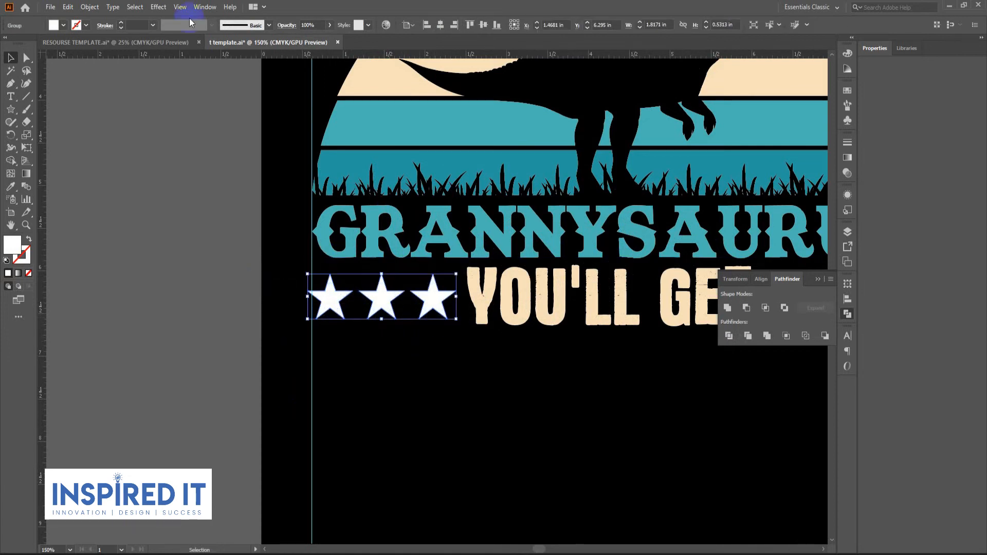
pyautogui.moveTo(308, 297); pyautogui.dragTo(313, 297)
pyautogui.click(394, 361)
# Step: Copy the group of three stars to the right side of "YOU'LL GET", reaching the right guide
pyautogui.moveTo(568, 361); pyautogui.dragTo(326, 332)
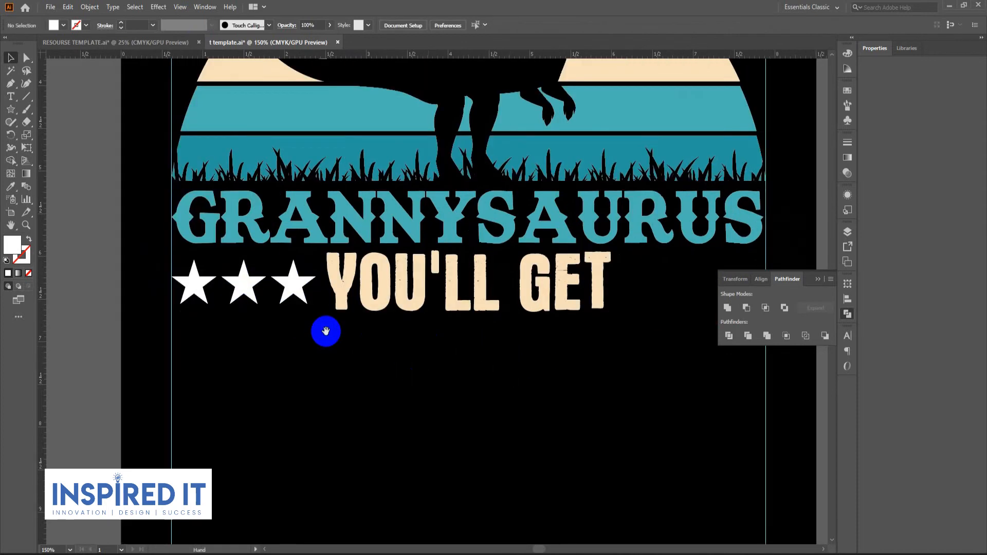
pyautogui.hotkey('ctrl', '0')
pyautogui.moveTo(322, 292); pyautogui.dragTo(526, 305)
pyautogui.scroll(-2, 576, 551)
# Step: Switch to Notepad, copy the word "JURASSICKED" and minimize the note
pyautogui.click(592, 554)
pyautogui.moveTo(817, 325); pyautogui.dragTo(725, 326)
pyautogui.rightClick(775, 326)
pyautogui.click(796, 387)
pyautogui.click(892, 211)
# Step: Create a point text beside the artboard and replace its placeholder with the copied word JURASSICKED
pyautogui.click(11, 95)
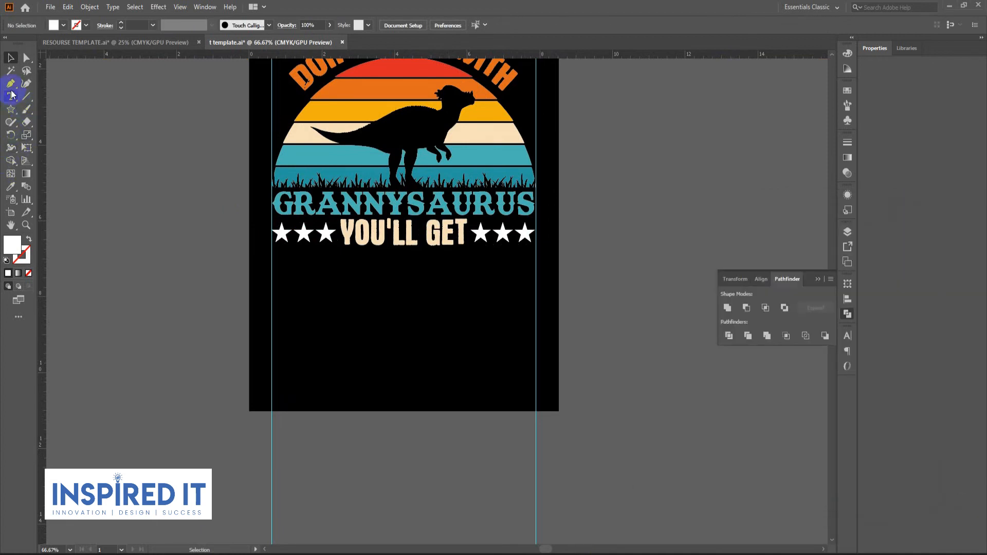
pyautogui.click(120, 260)
pyautogui.moveTo(133, 263); pyautogui.dragTo(297, 374)
pyautogui.click(11, 98)
pyautogui.moveTo(309, 276); pyautogui.dragTo(243, 284)
pyautogui.click(68, 8)
pyautogui.click(85, 21)
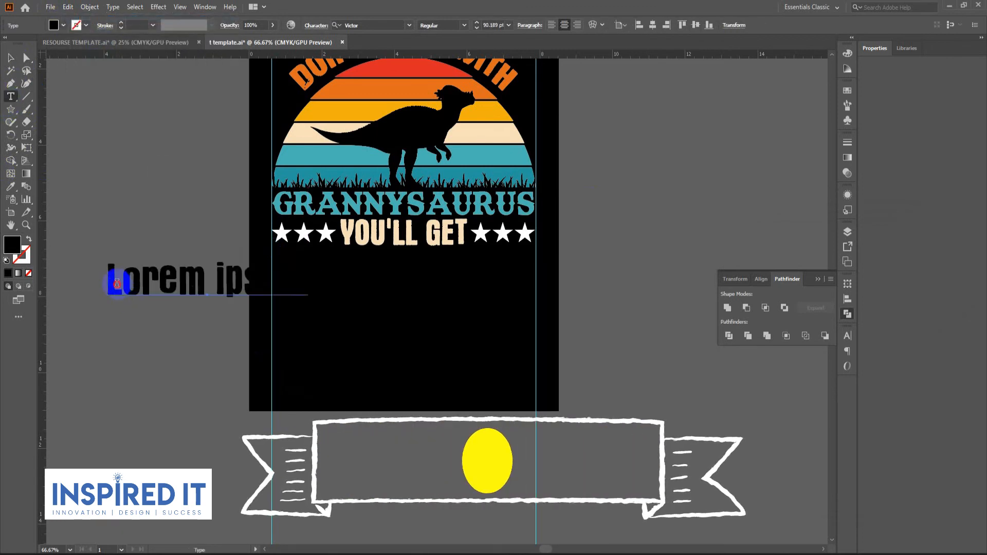
pyautogui.moveTo(123, 293); pyautogui.dragTo(200, 280)
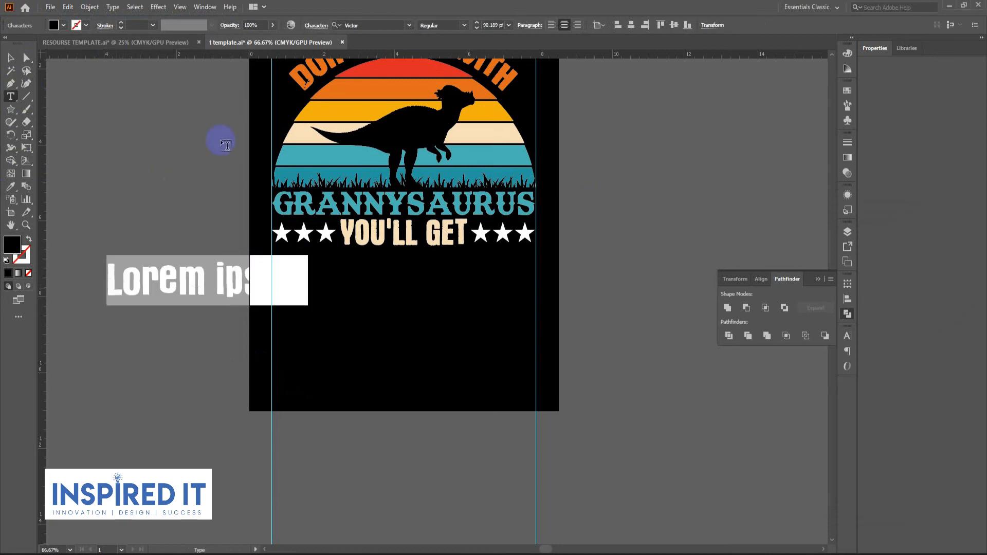
pyautogui.click(68, 7)
pyautogui.click(93, 73)
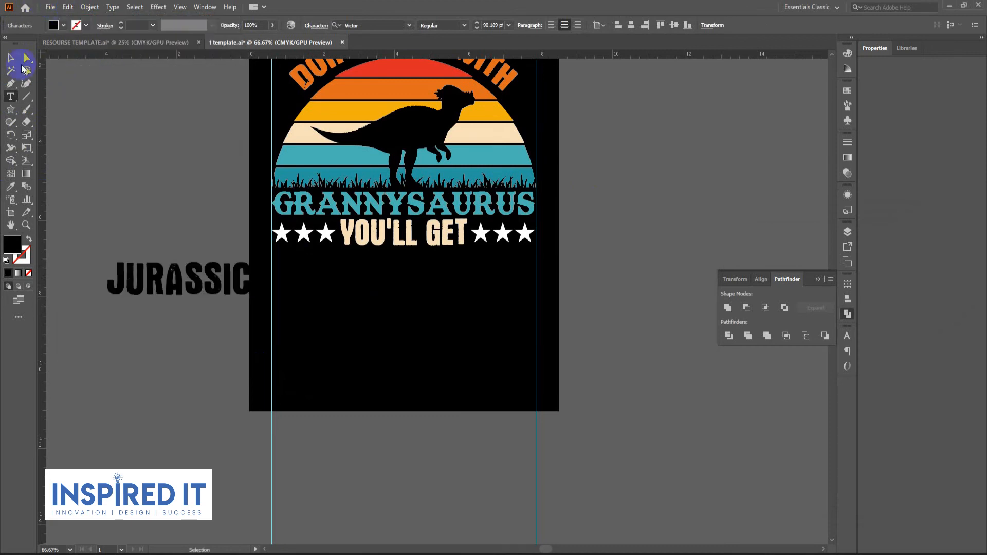
pyautogui.press('Escape')
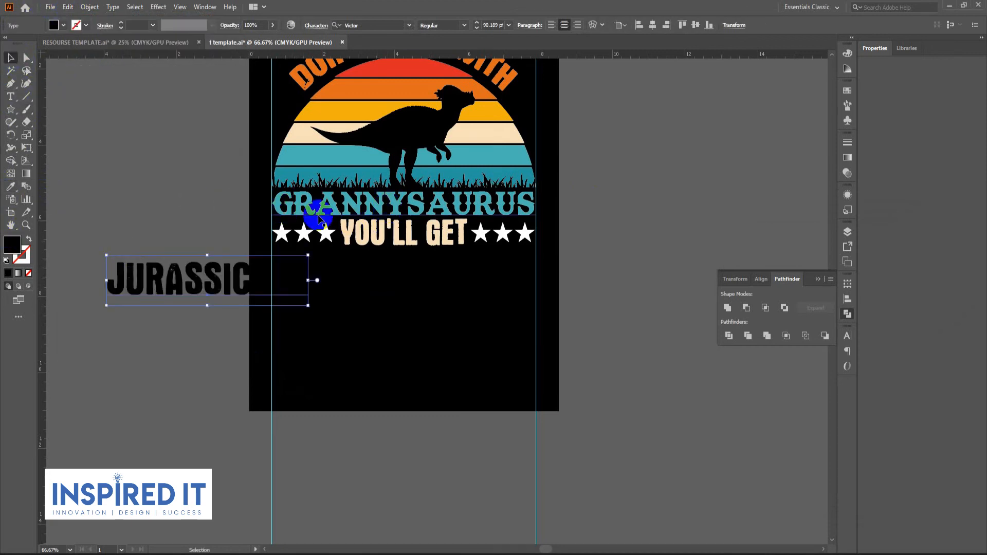
# Step: Match JURASSICKED to the GRANNYSAURUS lettering by sampling its Texas Tango BOLD font and teal fill
pyautogui.click(12, 189)
pyautogui.click(311, 201)
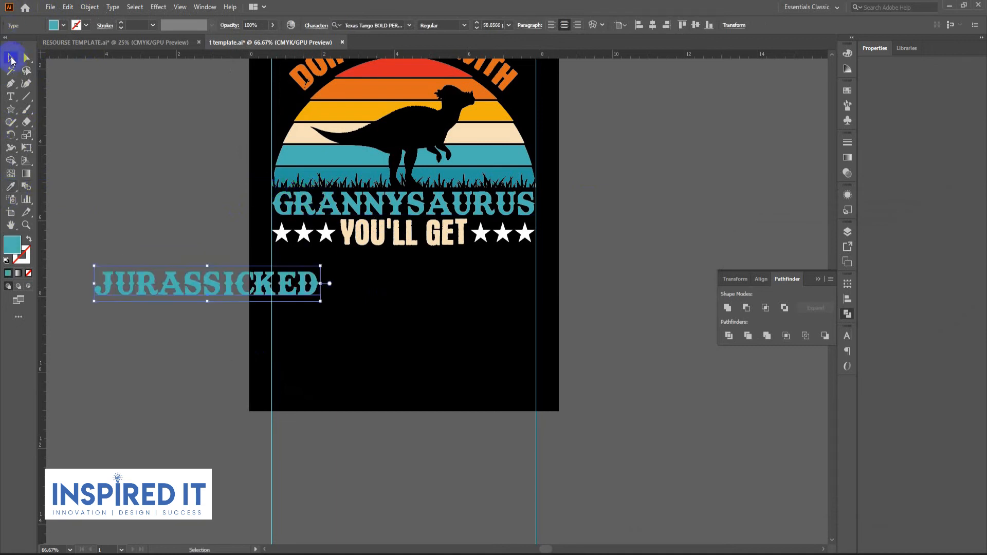
pyautogui.moveTo(311, 295); pyautogui.dragTo(467, 322)
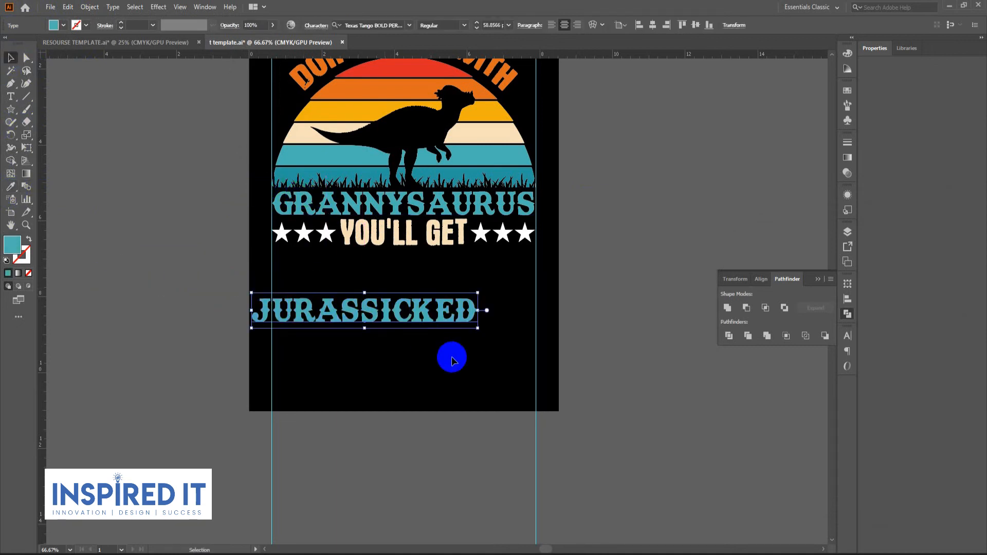
pyautogui.click(68, 7)
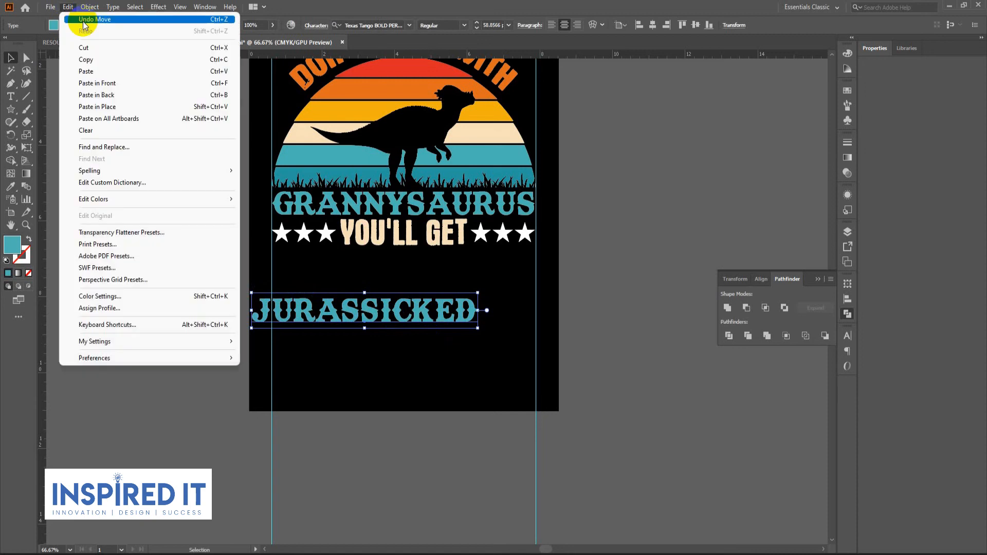
pyautogui.click(82, 18)
# Step: Move JURASSICKED onto the black artboard below YOU'LL GET and recolour it with the red of the sunset's top stripe
pyautogui.moveTo(311, 291); pyautogui.dragTo(494, 307)
pyautogui.click(10, 186)
pyautogui.click(390, 69)
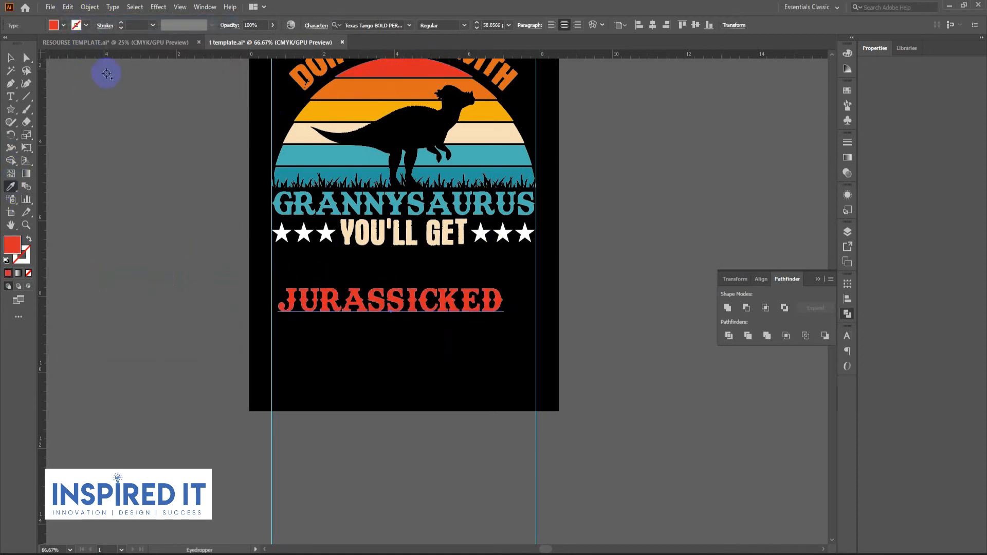
# Step: Place JURASSICKED directly under YOU'LL GET and scale it to span the two vertical guides, about 69 pt
pyautogui.click(10, 58)
pyautogui.moveTo(353, 293); pyautogui.dragTo(334, 275)
pyautogui.moveTo(497, 283); pyautogui.dragTo(537, 302)
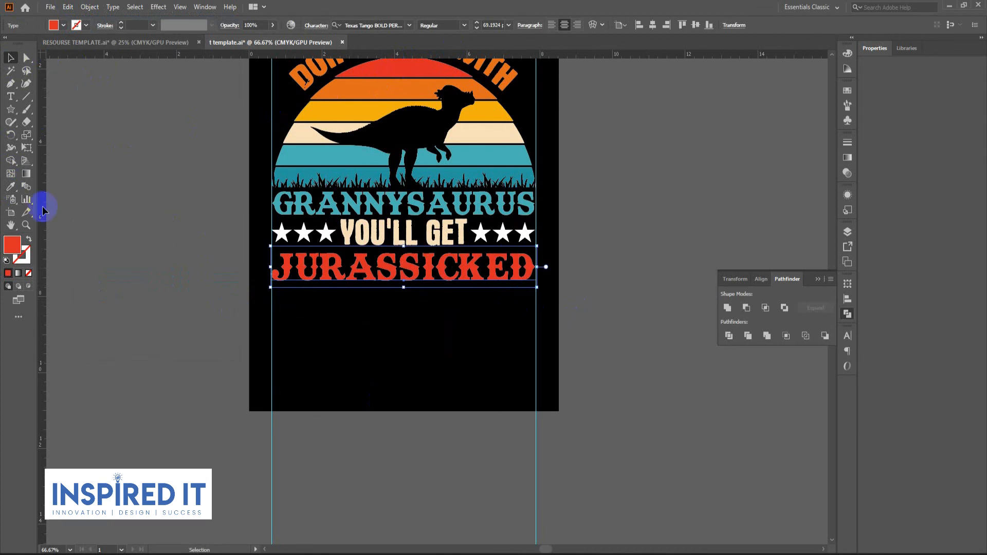
# Step: Recolour JURASSICKED with the orange of the sunset's second stripe and deselect it
pyautogui.click(11, 187)
pyautogui.click(386, 78)
pyautogui.click(10, 59)
pyautogui.click(137, 270)
pyautogui.hotkey('ctrl', '-')
pyautogui.hotkey('ctrl', '-')
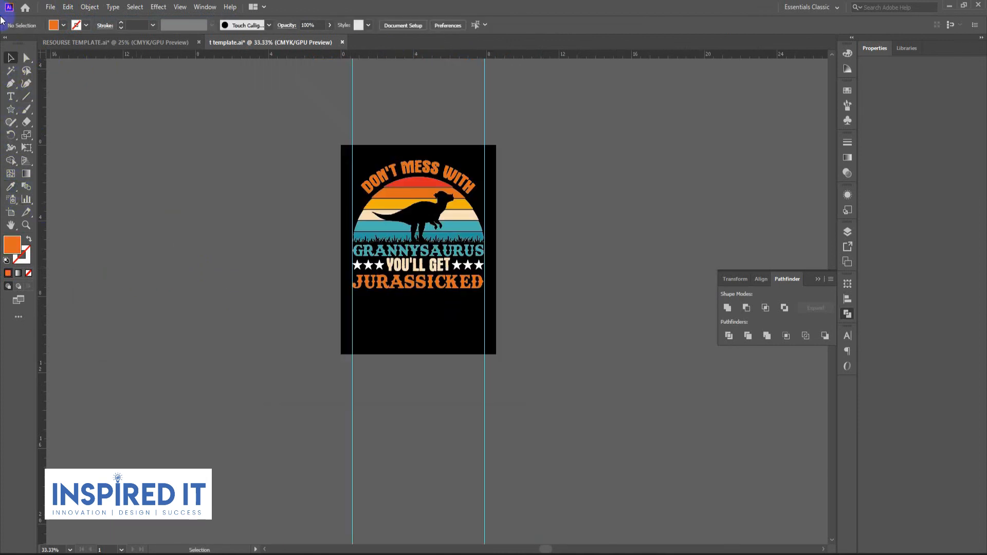
# Step: Select the entire design and expand its objects and fills into editable shapes
pyautogui.scroll(2, 480, 319)
pyautogui.hotkey('ctrl', 'a')
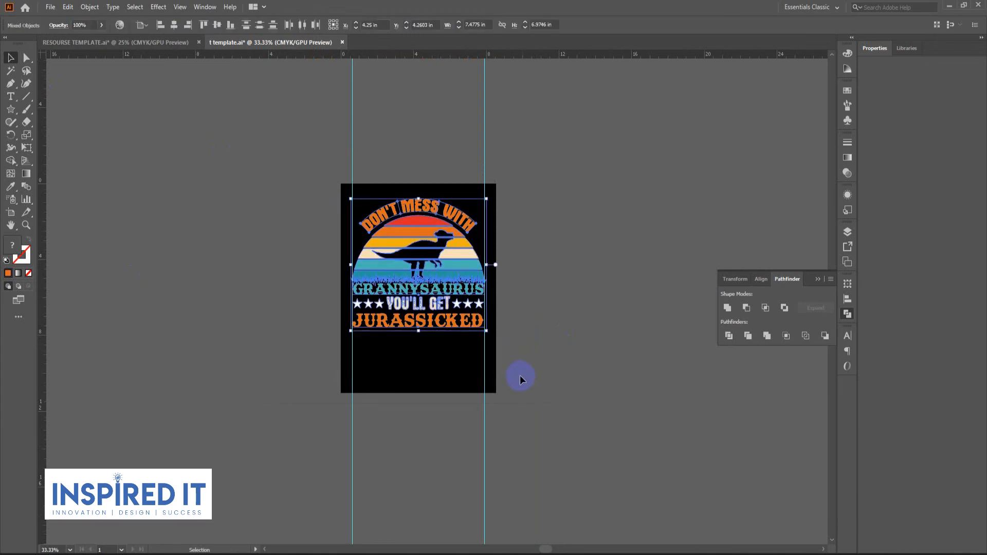
pyautogui.click(88, 7)
pyautogui.click(117, 136)
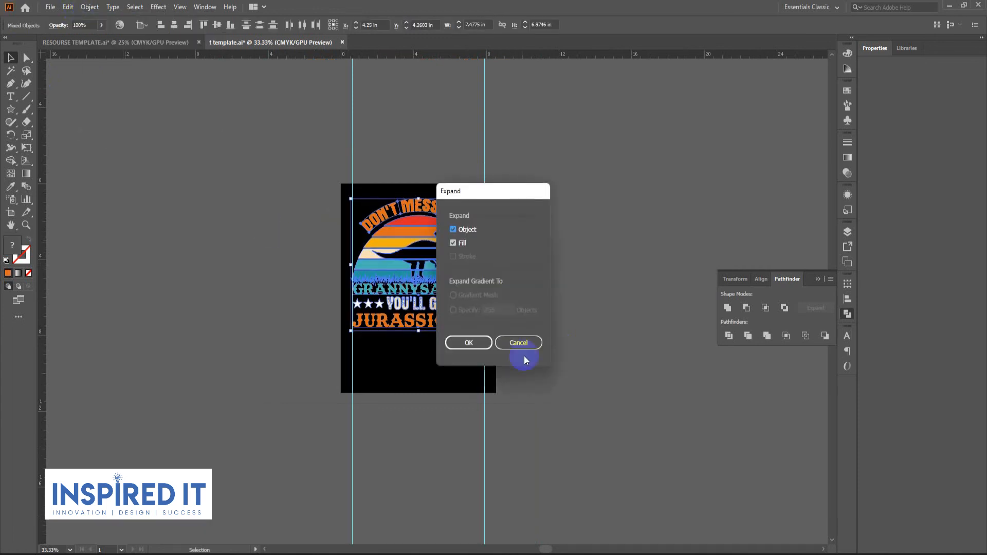
pyautogui.click(468, 343)
pyautogui.click(89, 7)
pyautogui.click(126, 136)
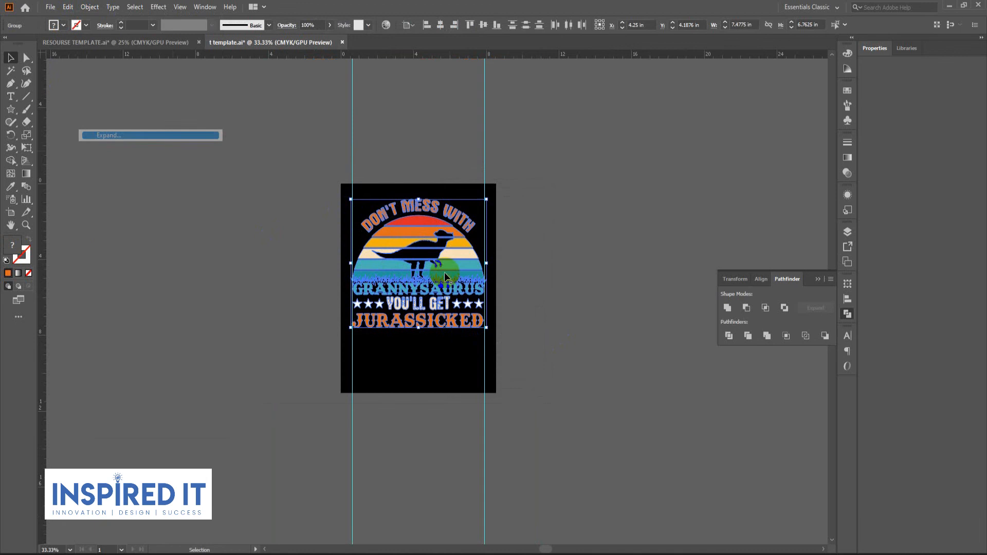
pyautogui.click(485, 26)
pyautogui.click(67, 7)
pyautogui.click(76, 16)
# Step: Ungroup the artwork and remove the excess black grass behind GRANNYSAURUS that extends past the guides
pyautogui.click(601, 320)
pyautogui.hotkey('ctrl', '=')
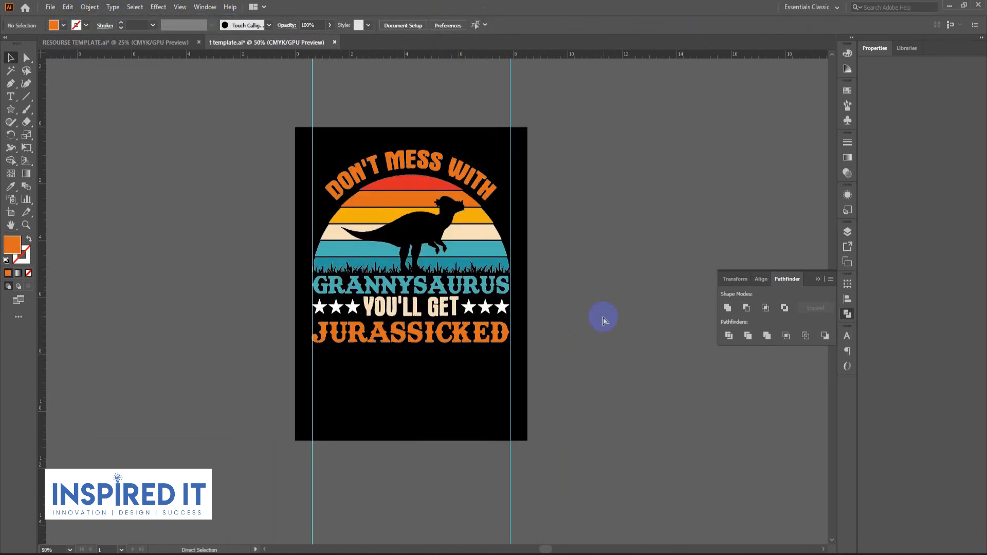
pyautogui.hotkey('ctrl', '=')
pyautogui.hotkey('ctrl', '=')
pyautogui.hotkey('ctrl', '=')
pyautogui.click(420, 233)
pyautogui.rightClick(420, 232)
pyautogui.click(467, 313)
pyautogui.click(728, 385)
pyautogui.click(438, 260)
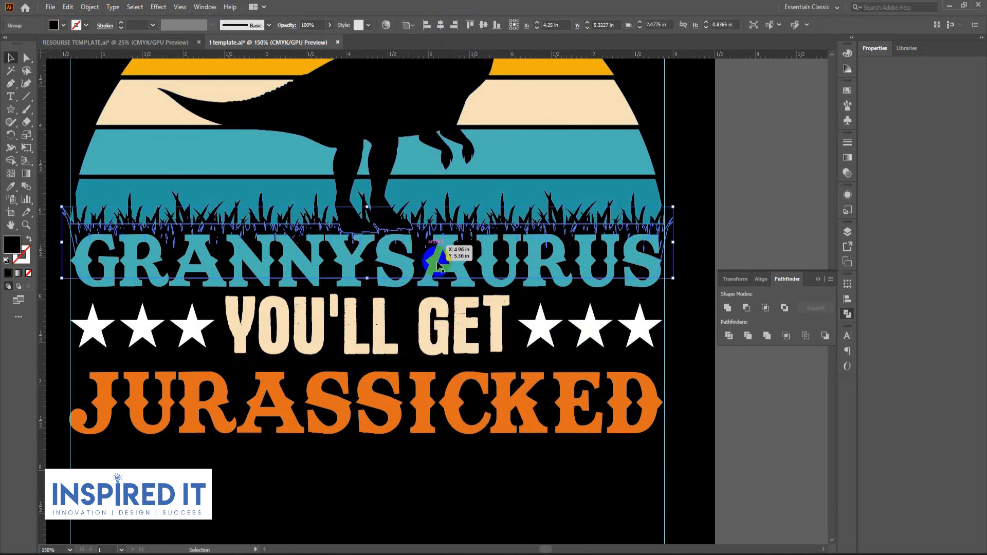
pyautogui.click(617, 331)
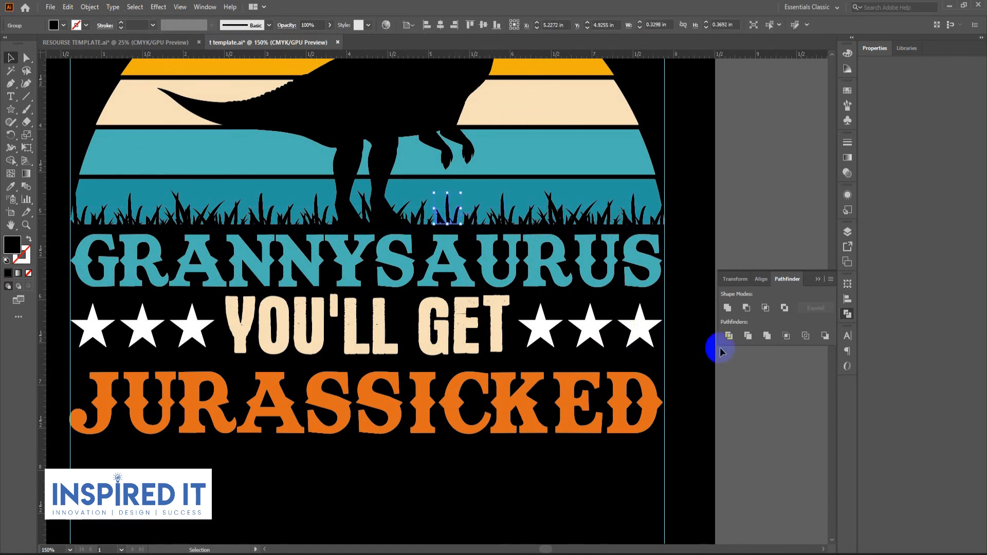
# Step: Group the whole design, centre it vertically on the black artboard and deselect it
pyautogui.hotkey('ctrl', '-')
pyautogui.hotkey('ctrl', '-')
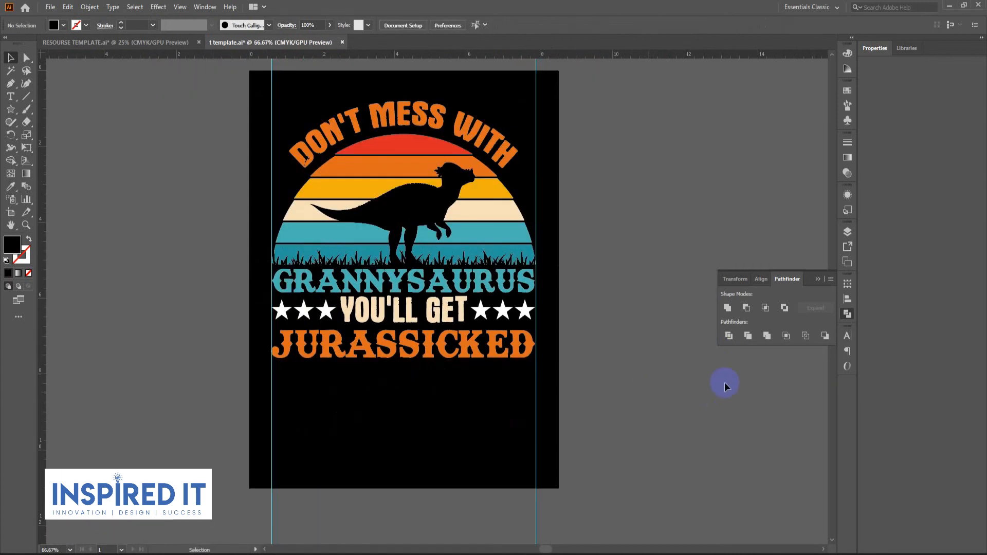
pyautogui.hotkey('ctrl', 'a')
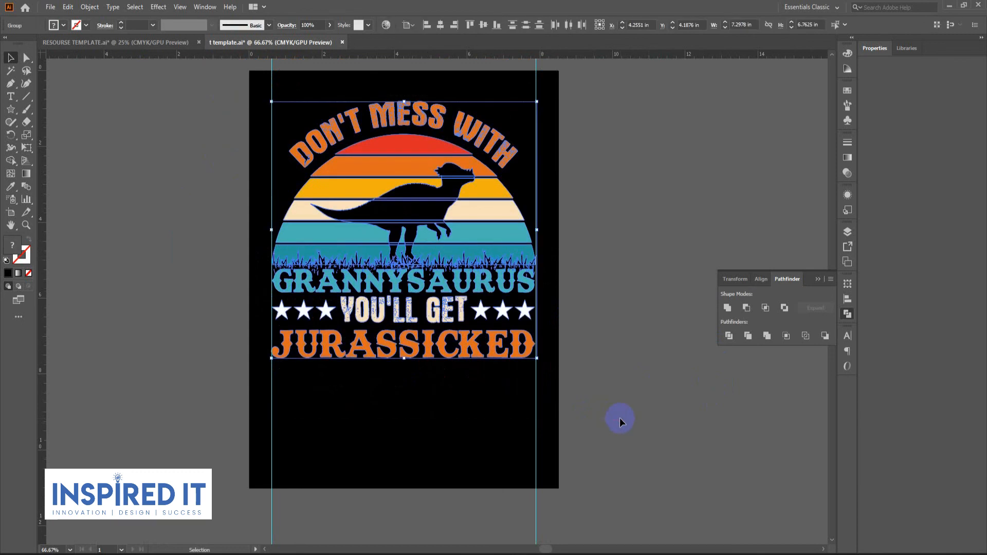
pyautogui.hotkey('ctrl', '-')
pyautogui.hotkey('ctrl', '-')
pyautogui.click(618, 415)
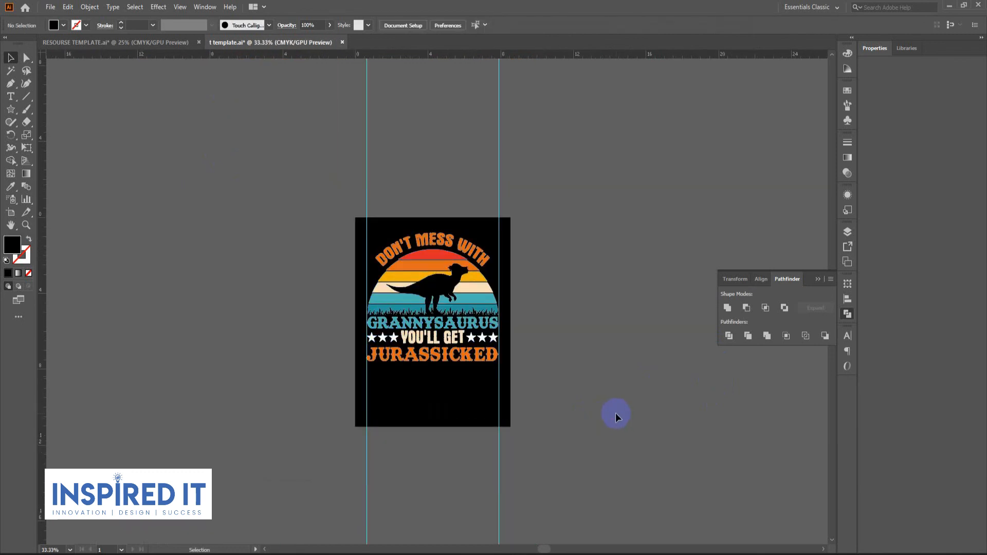
pyautogui.scroll(-1, 618, 427)
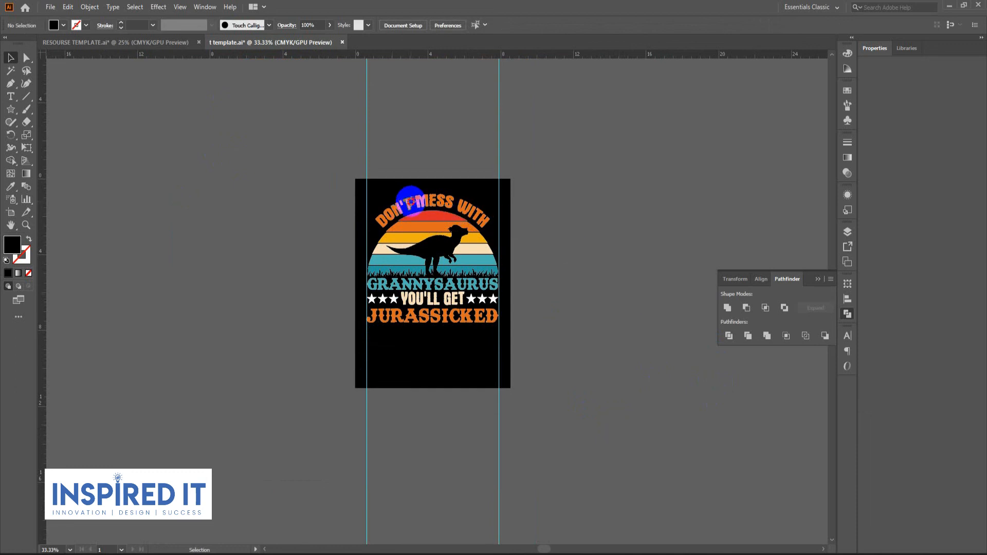
pyautogui.click(404, 203)
pyautogui.click(631, 348)
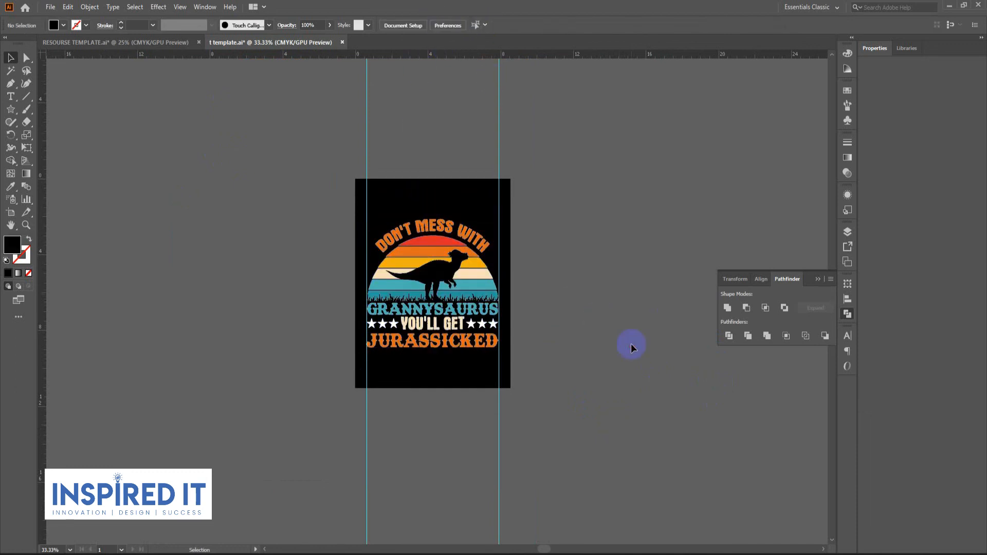
pyautogui.scroll(-1, 629, 351)
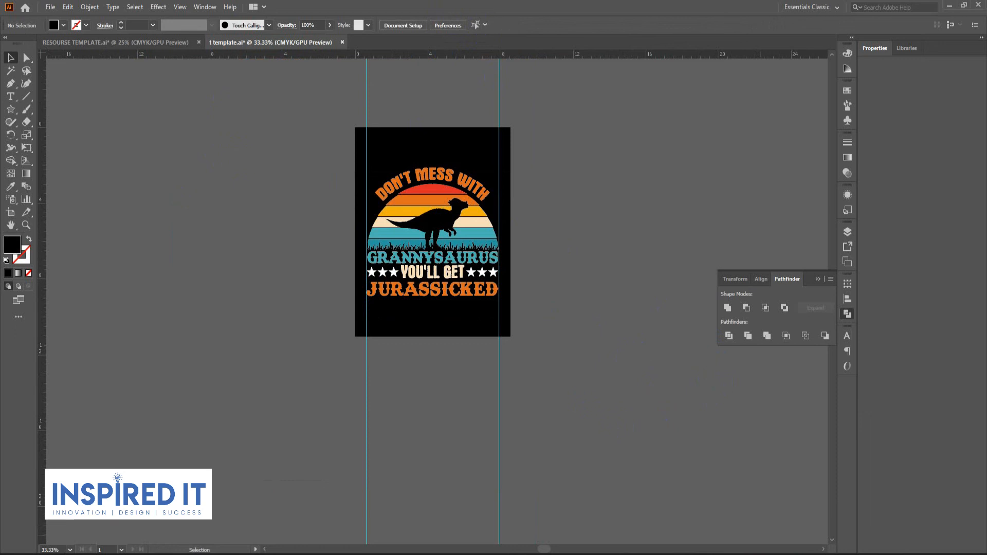
pyautogui.click(902, 554)
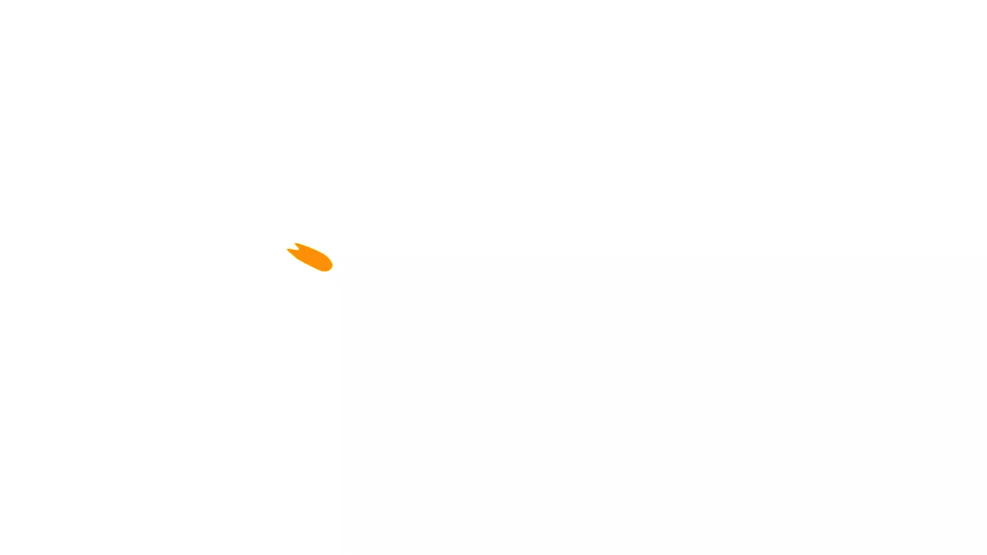